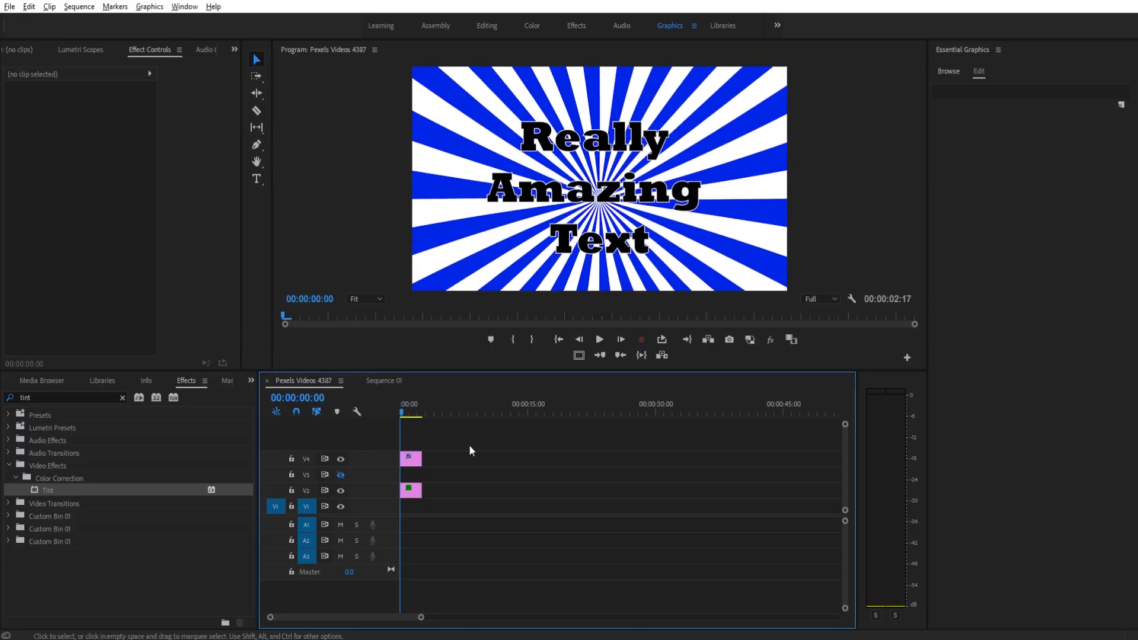
# Play the finished blue sunburst example in Pexels Videos 4387, enlarged, then return to the start.
pyautogui.press('space')
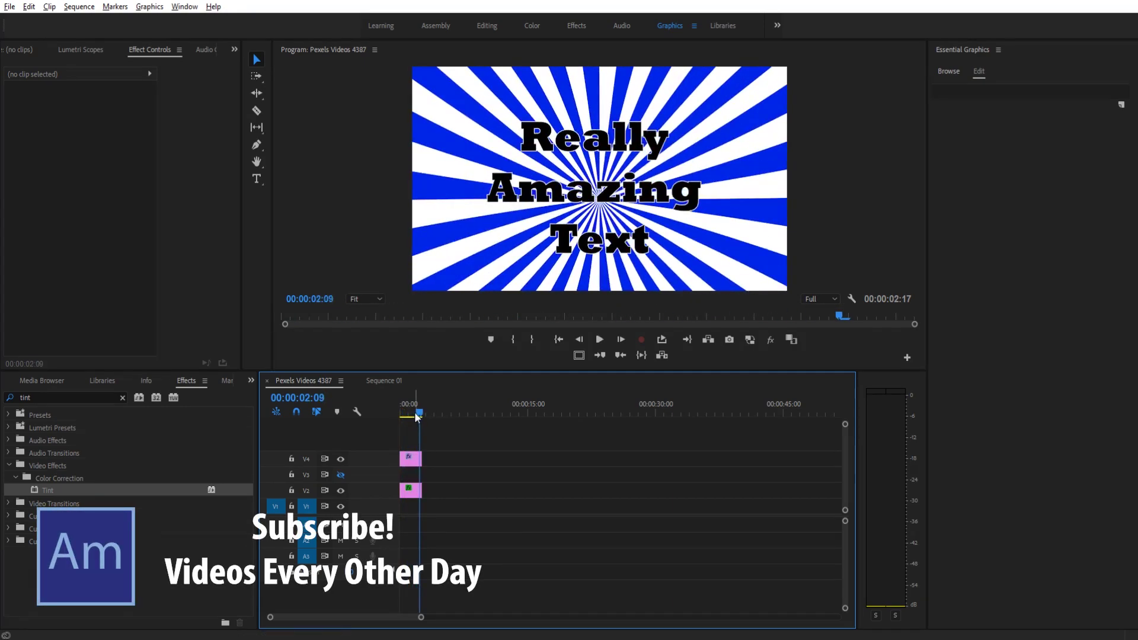
pyautogui.moveTo(415, 409); pyautogui.dragTo(368, 405)
pyautogui.press('space')
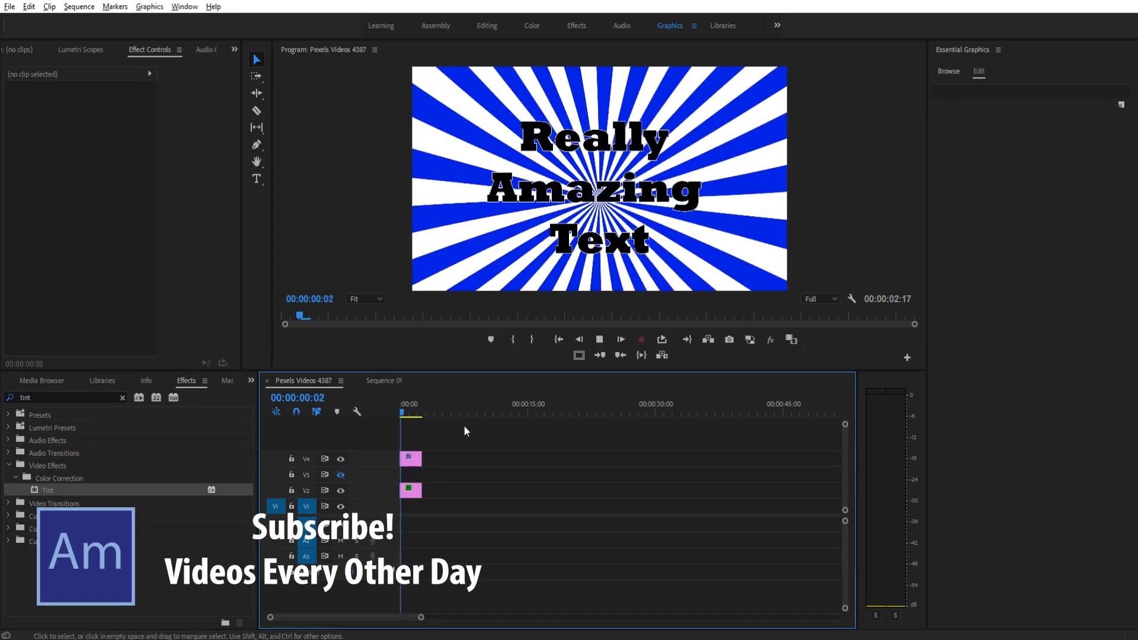
pyautogui.press('`')
pyautogui.press('space')
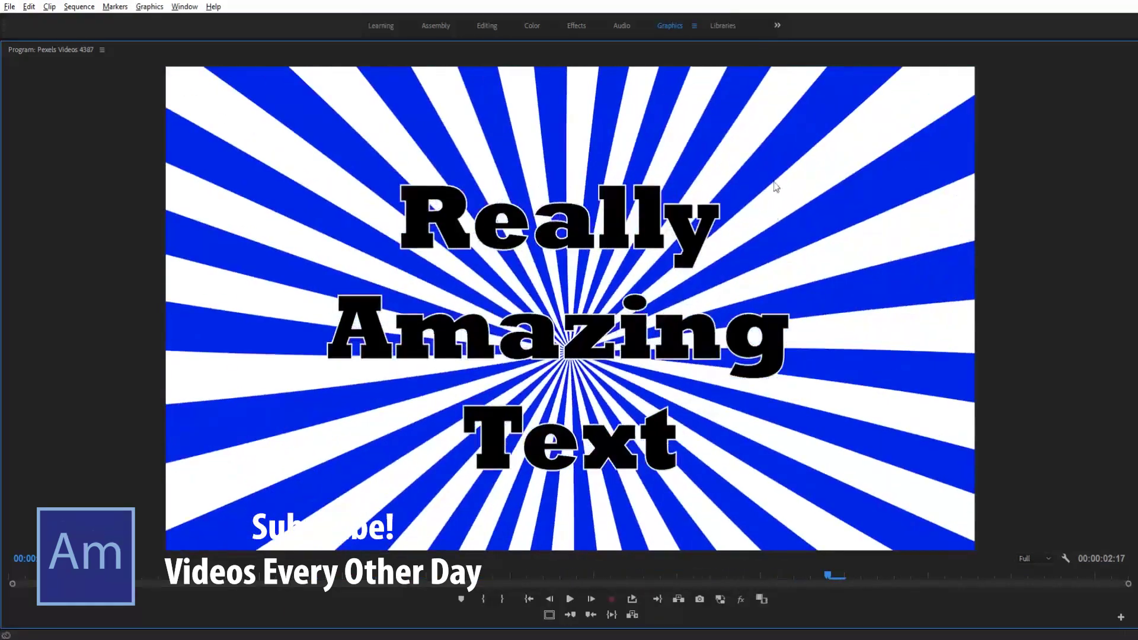
pyautogui.press('`')
pyautogui.click(406, 417)
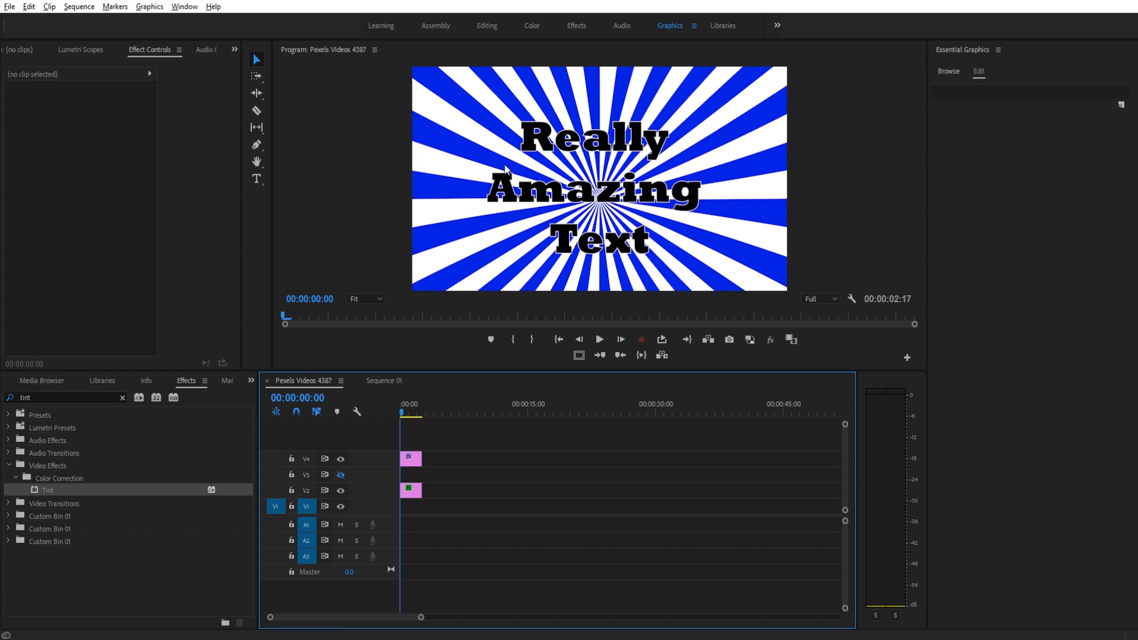
# Select the V2 sunburst clip to show its Effect Controls and play back its spin.
pyautogui.moveTo(424, 262); pyautogui.dragTo(517, 252)
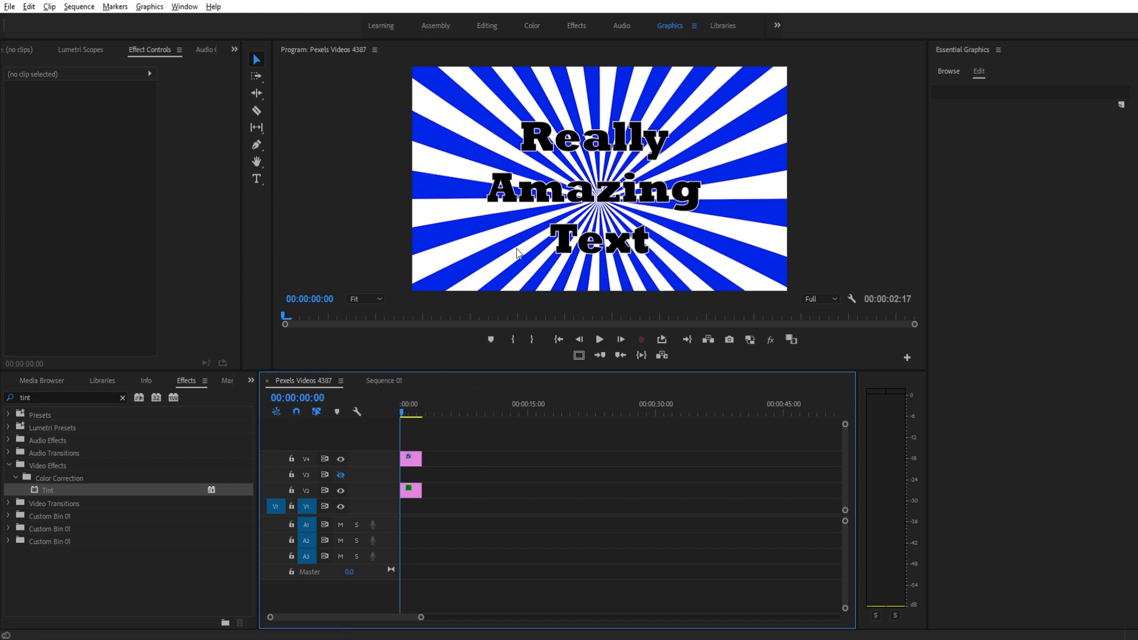
pyautogui.click(415, 491)
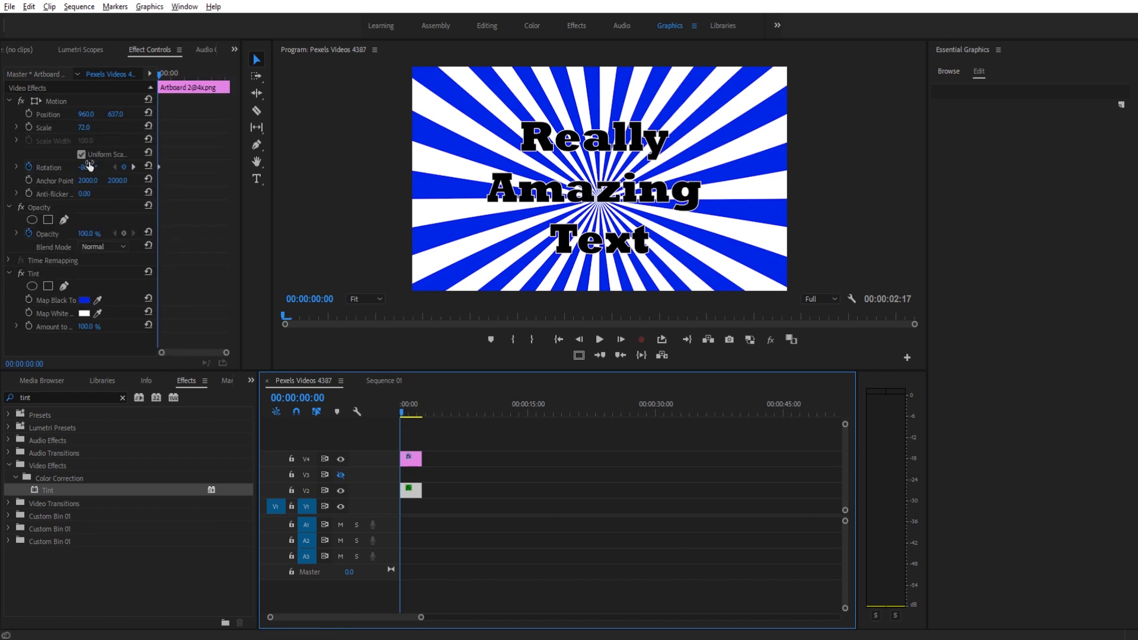
pyautogui.click(106, 119)
pyautogui.press('space')
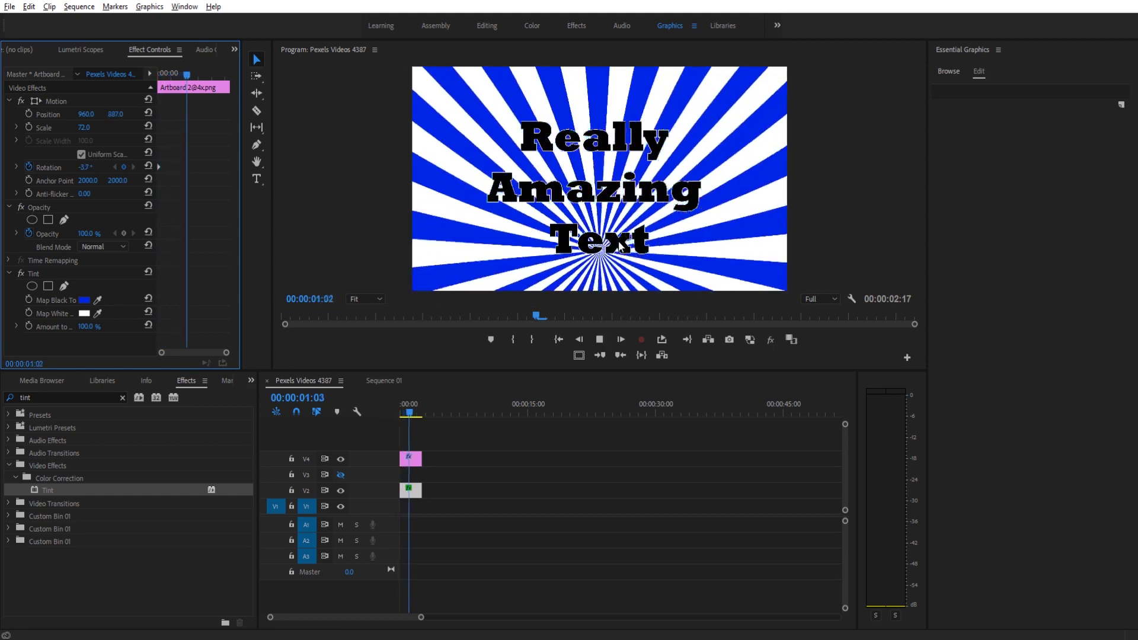
pyautogui.press('space')
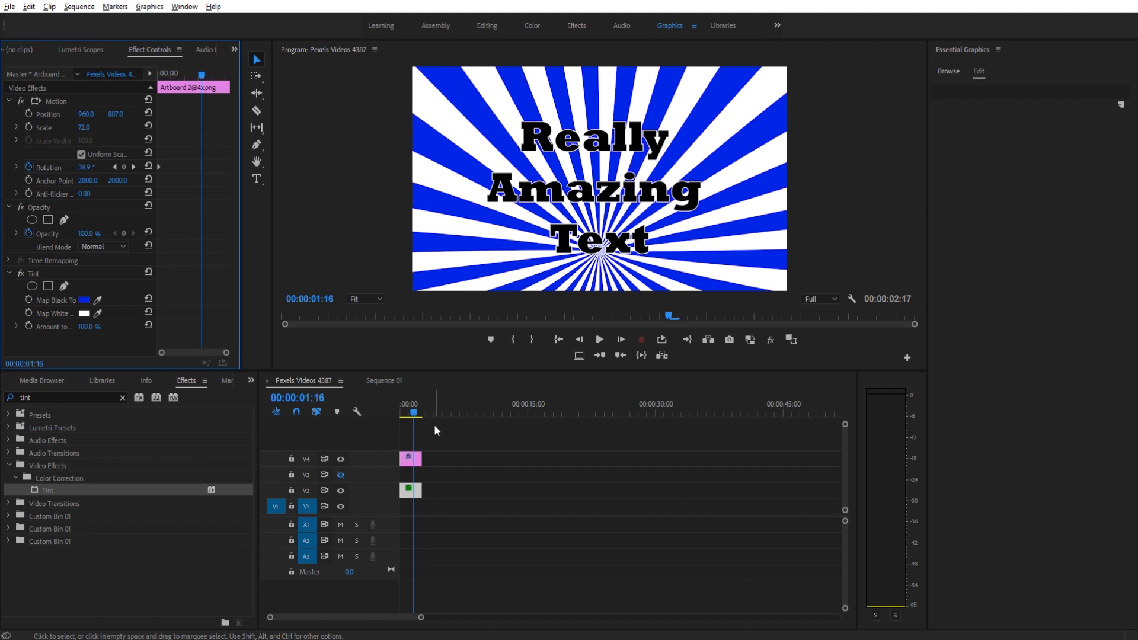
pyautogui.click(389, 380)
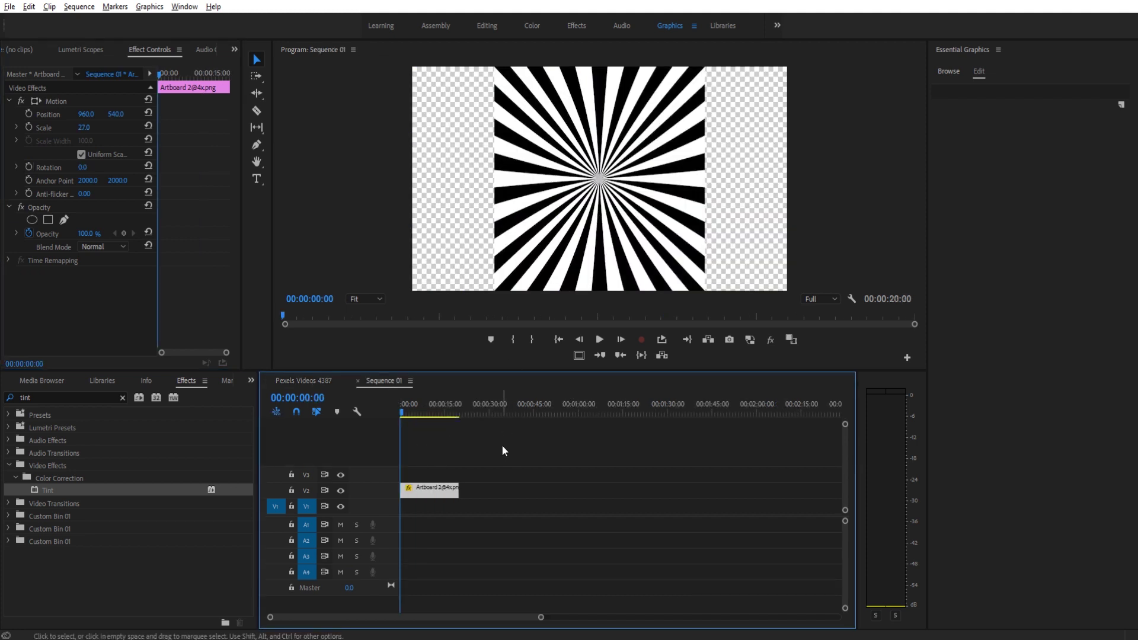
pyautogui.click(23, 383)
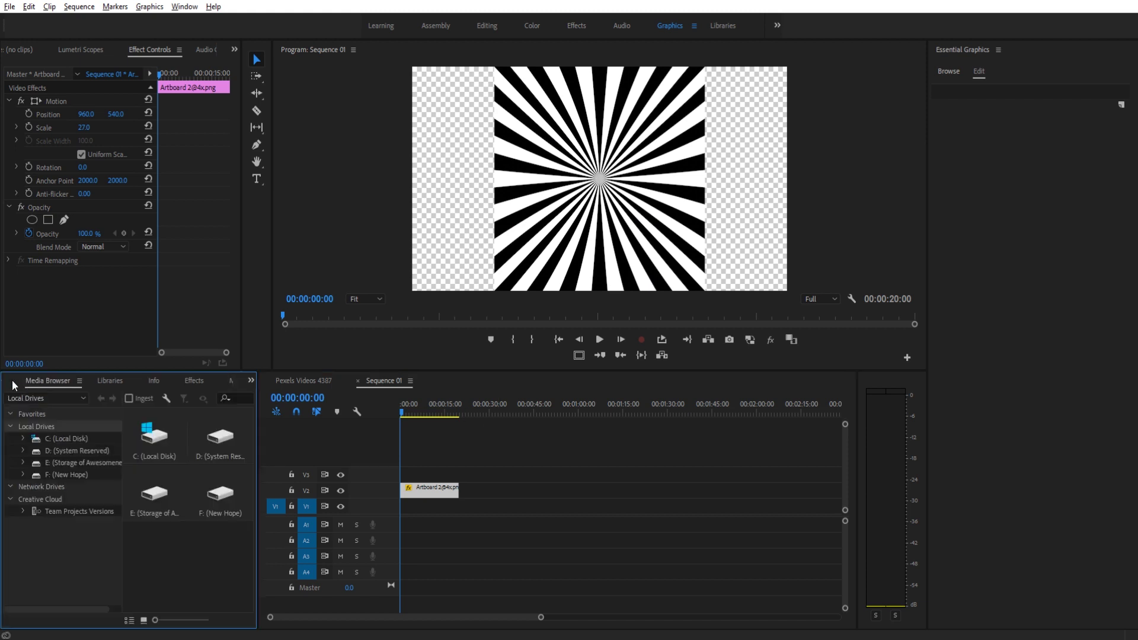
pyautogui.click(15, 383)
pyautogui.click(88, 452)
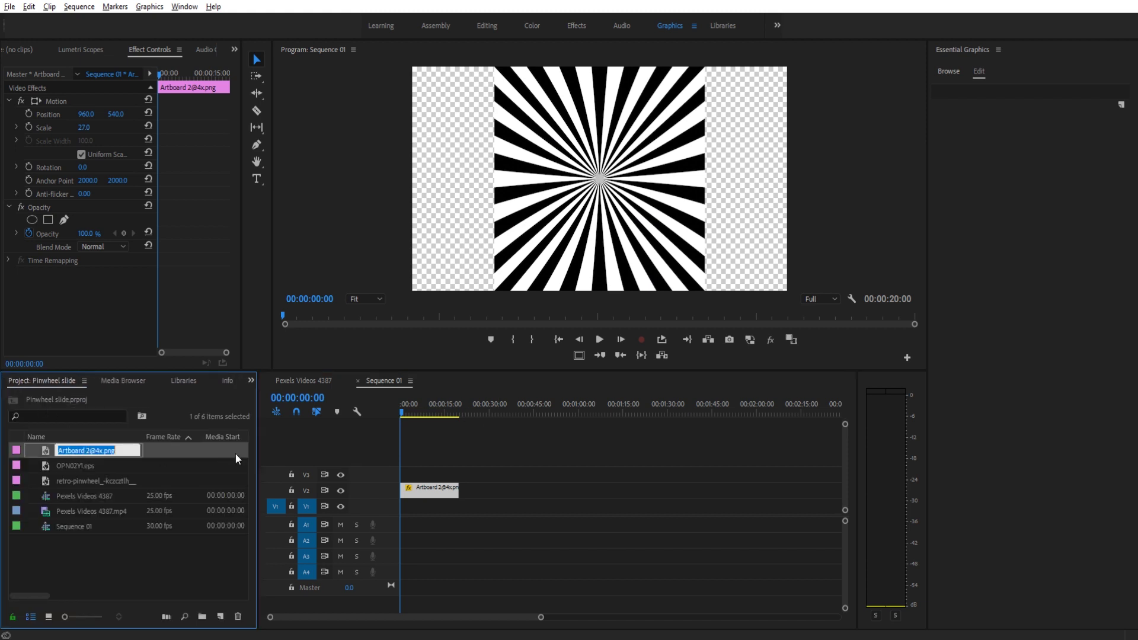
pyautogui.click(198, 456)
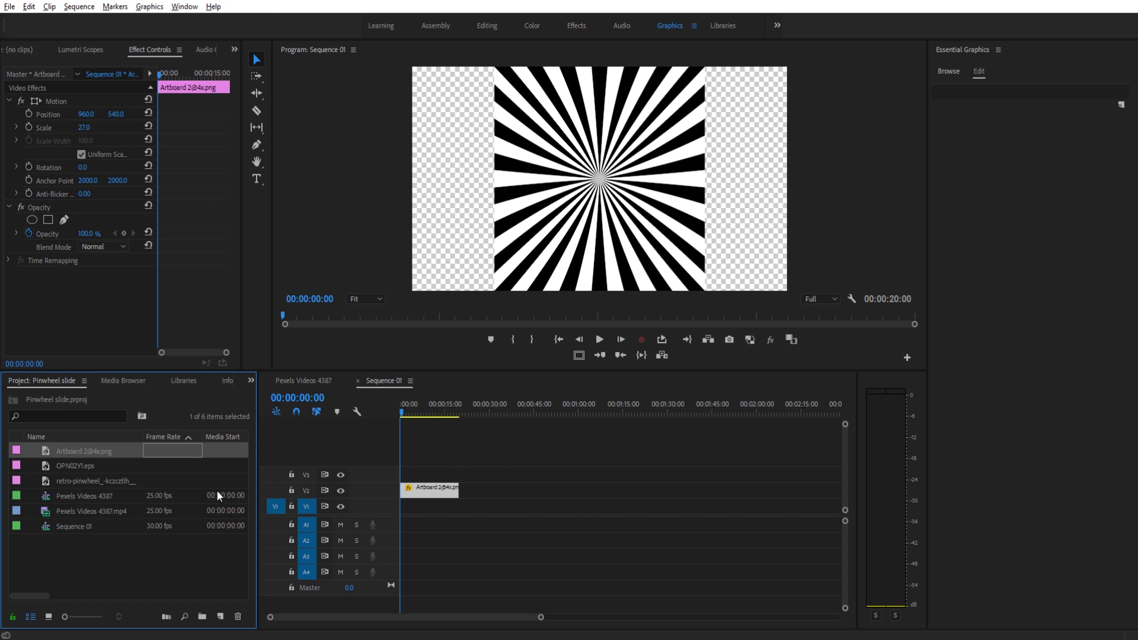
pyautogui.click(447, 497)
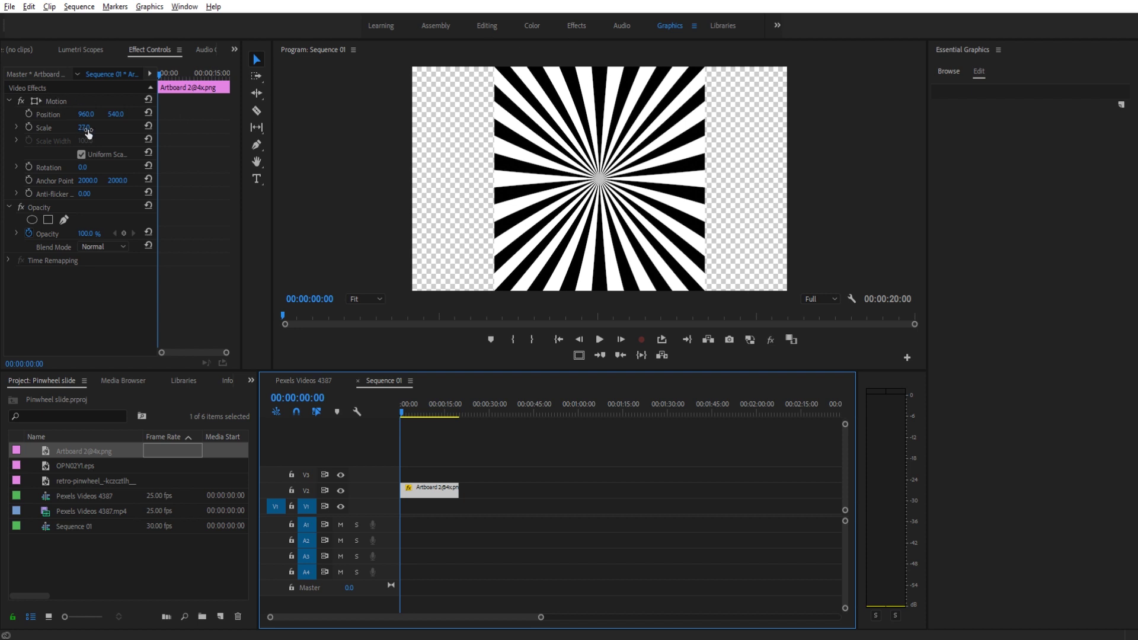
# Scrub the starburst's Scale up and back down, settling at 54.0.
pyautogui.moveTo(89, 135); pyautogui.dragTo(506, 186)
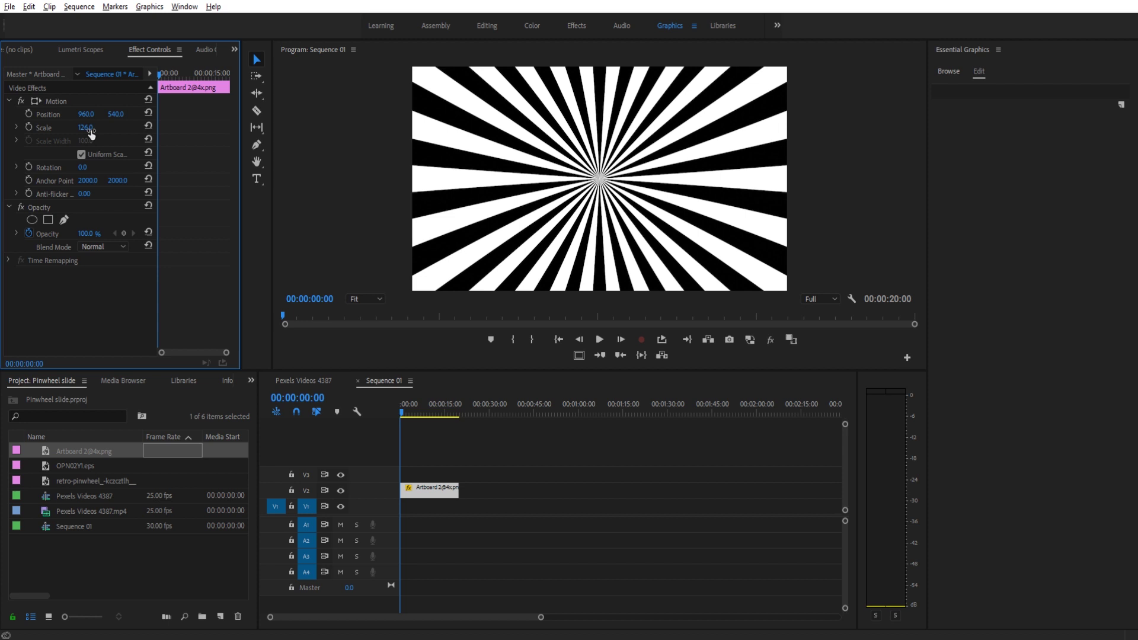
pyautogui.moveTo(88, 127); pyautogui.dragTo(23, 127)
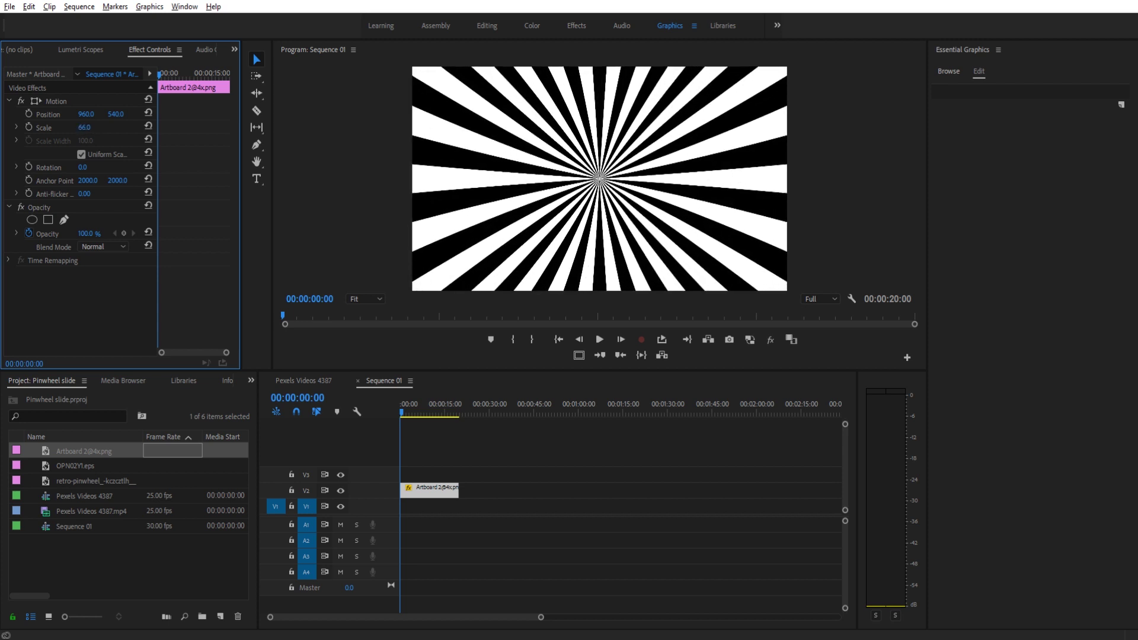
pyautogui.moveTo(84, 128)
pyautogui.mouseDown()
pyautogui.moveTo(72, 127)
pyautogui.moveTo(87, 128)
pyautogui.mouseUp()
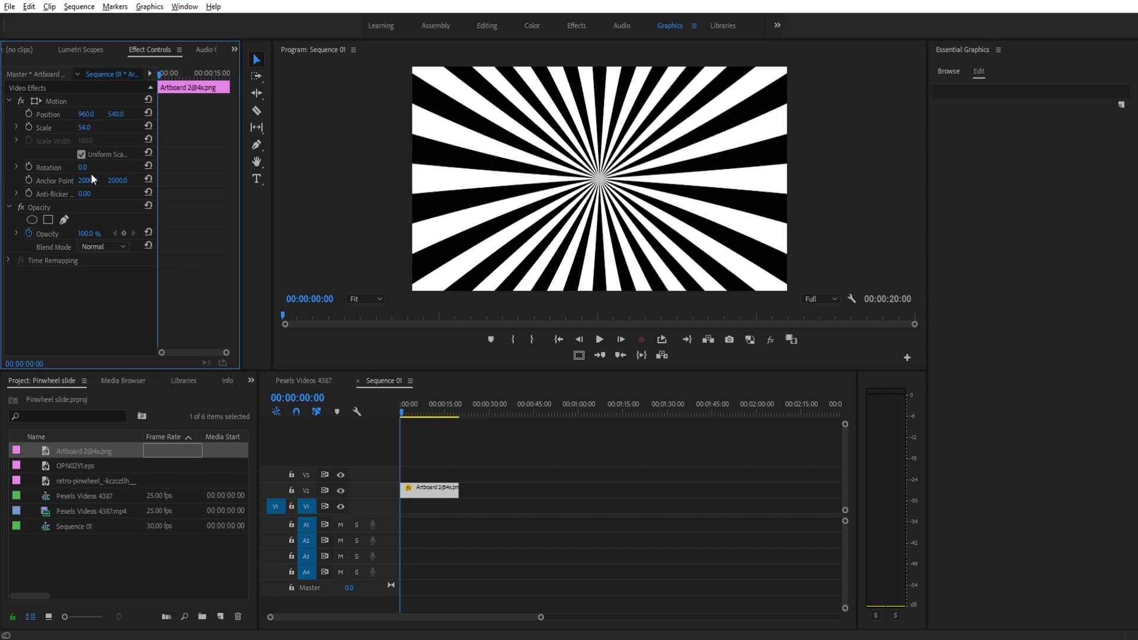
# Rotate the starburst from 27° to about 92° and add a starting Rotation keyframe.
pyautogui.click(83, 168)
pyautogui.write('27')
pyautogui.press('Return')
pyautogui.moveTo(84, 167); pyautogui.dragTo(105, 167)
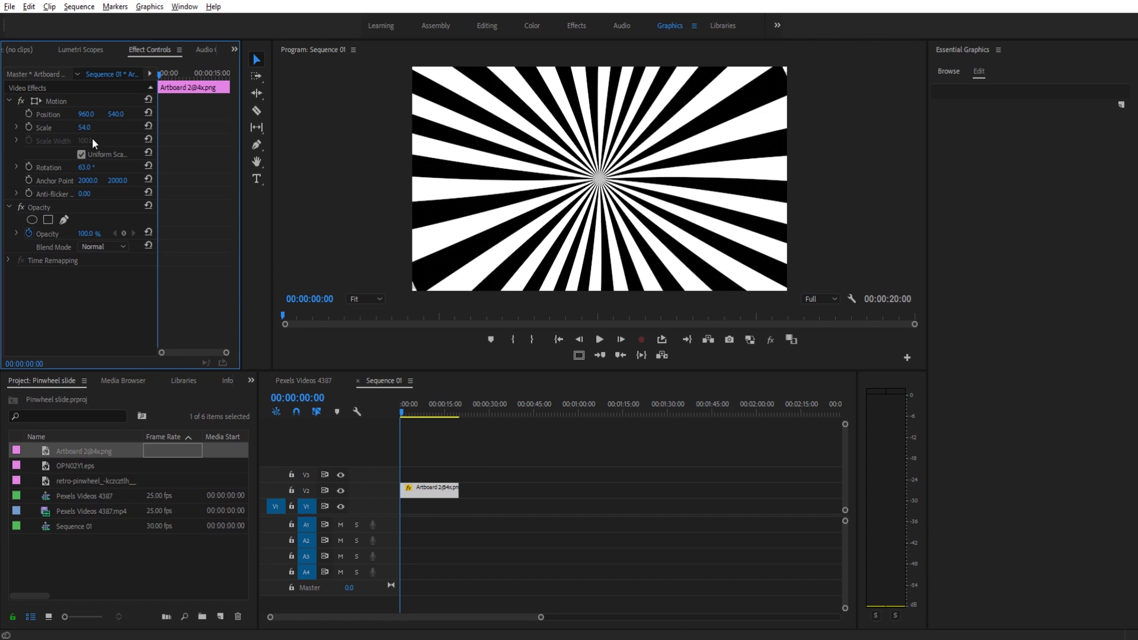
pyautogui.moveTo(85, 128)
pyautogui.mouseDown()
pyautogui.moveTo(70, 128)
pyautogui.moveTo(99, 134)
pyautogui.mouseUp()
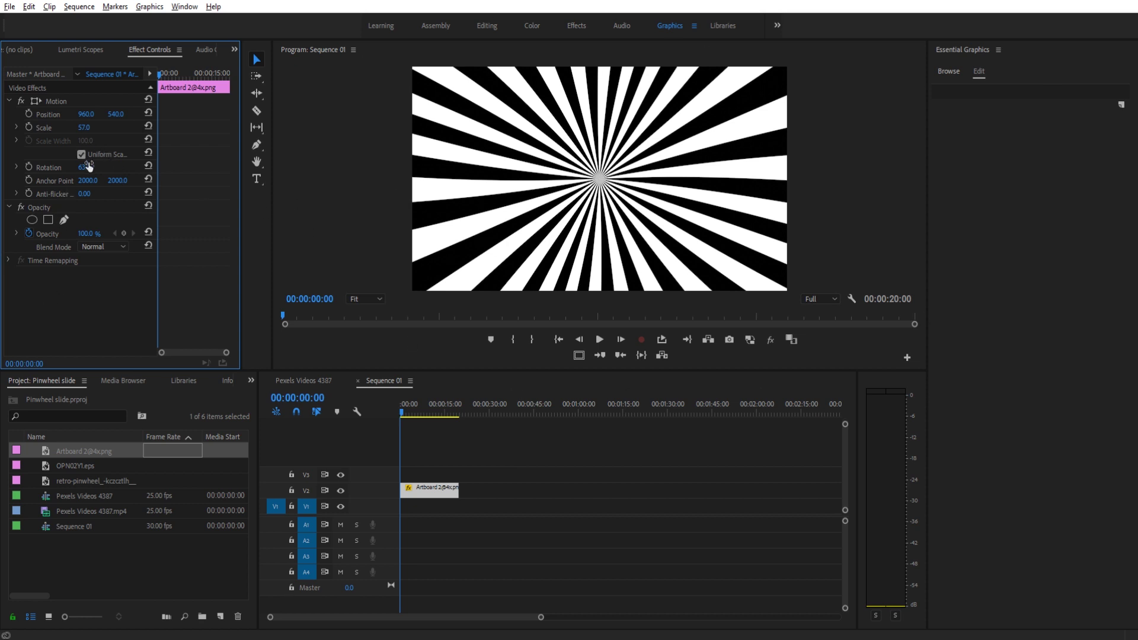
pyautogui.moveTo(86, 167)
pyautogui.mouseDown()
pyautogui.moveTo(139, 167)
pyautogui.moveTo(105, 167)
pyautogui.mouseUp()
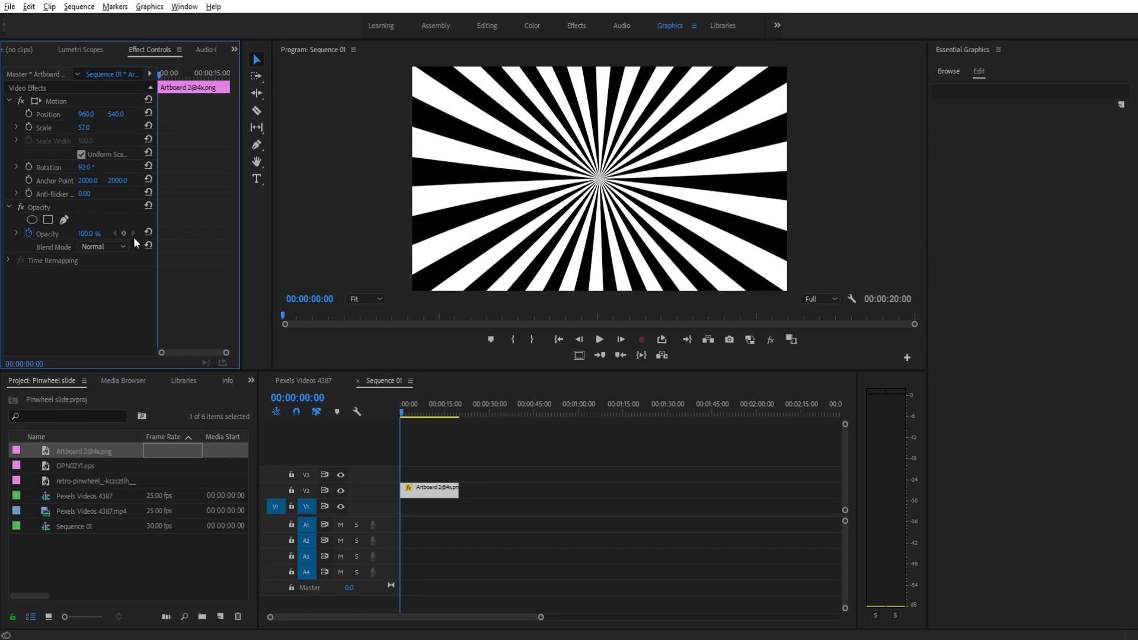
pyautogui.click(30, 166)
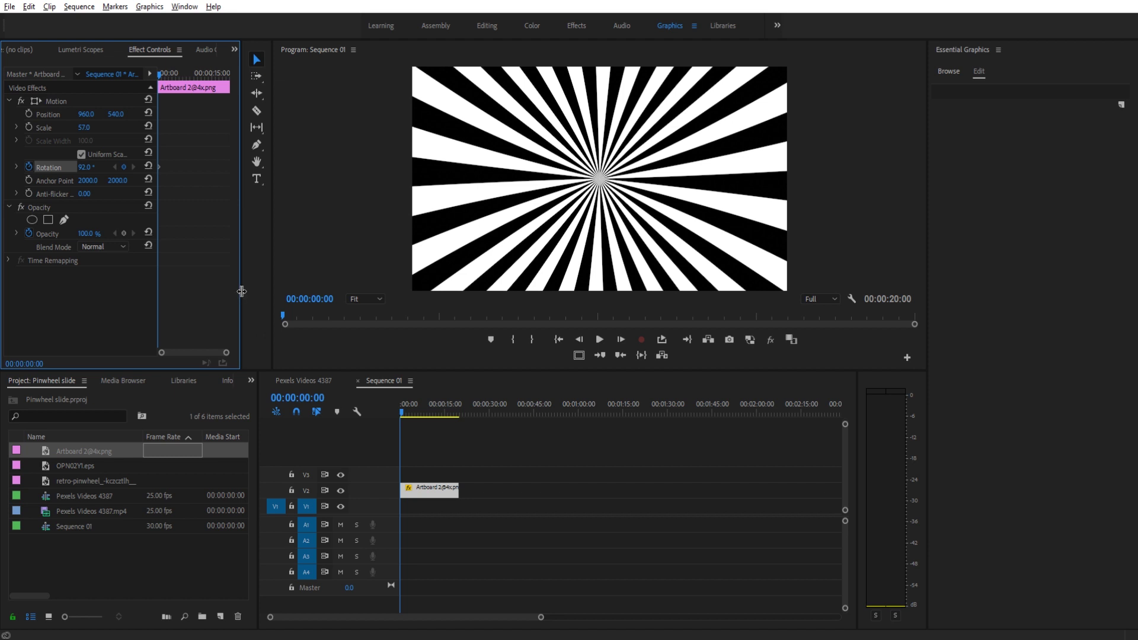
# Add a second Rotation keyframe of 1x90° at six seconds.
pyautogui.moveTo(242, 291); pyautogui.dragTo(361, 291)
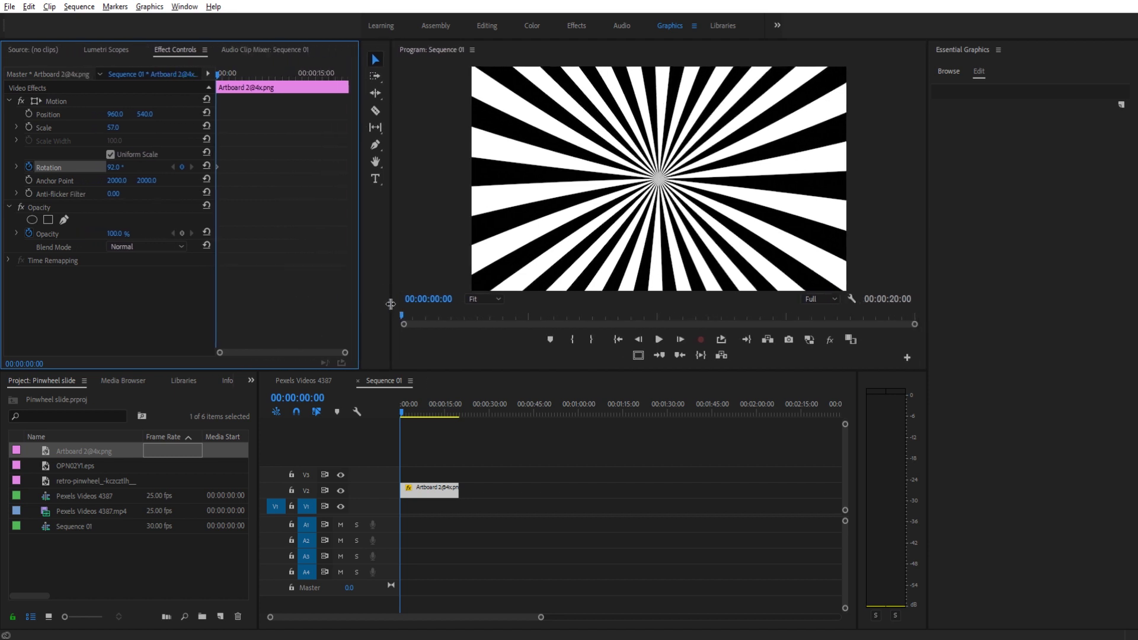
pyautogui.click(419, 406)
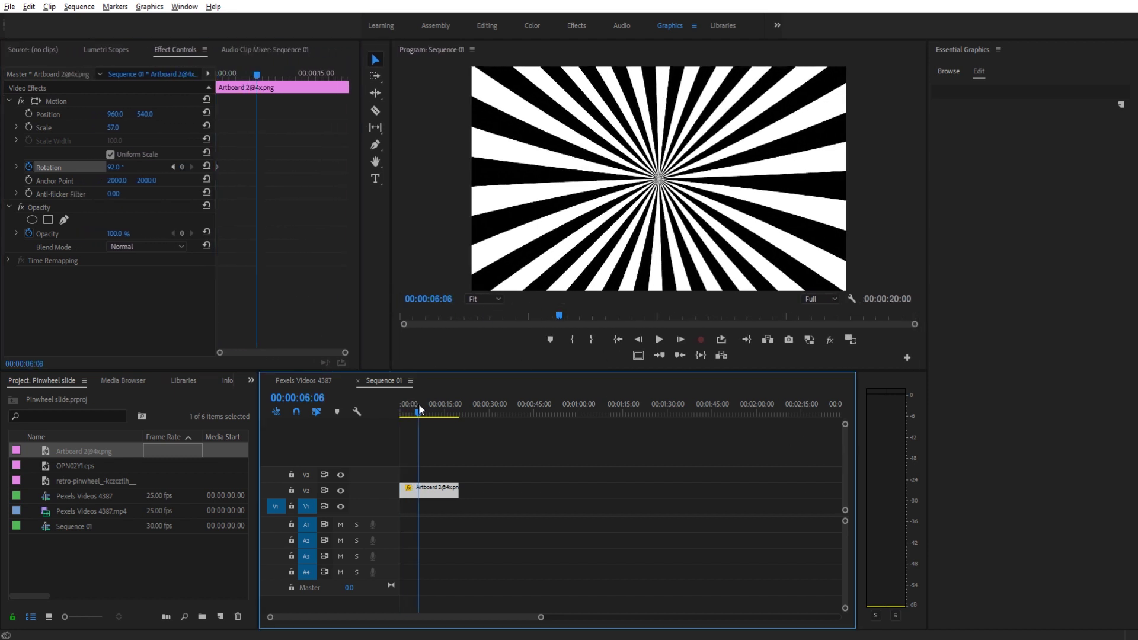
pyautogui.moveTo(418, 409); pyautogui.dragTo(418, 409)
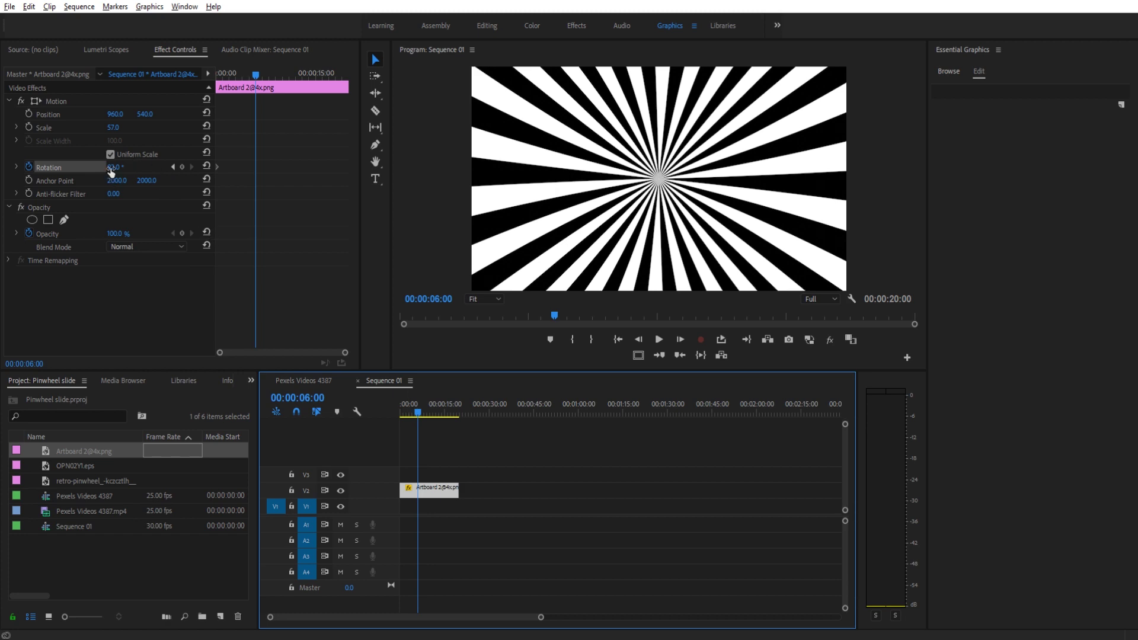
pyautogui.moveTo(111, 171); pyautogui.dragTo(237, 171)
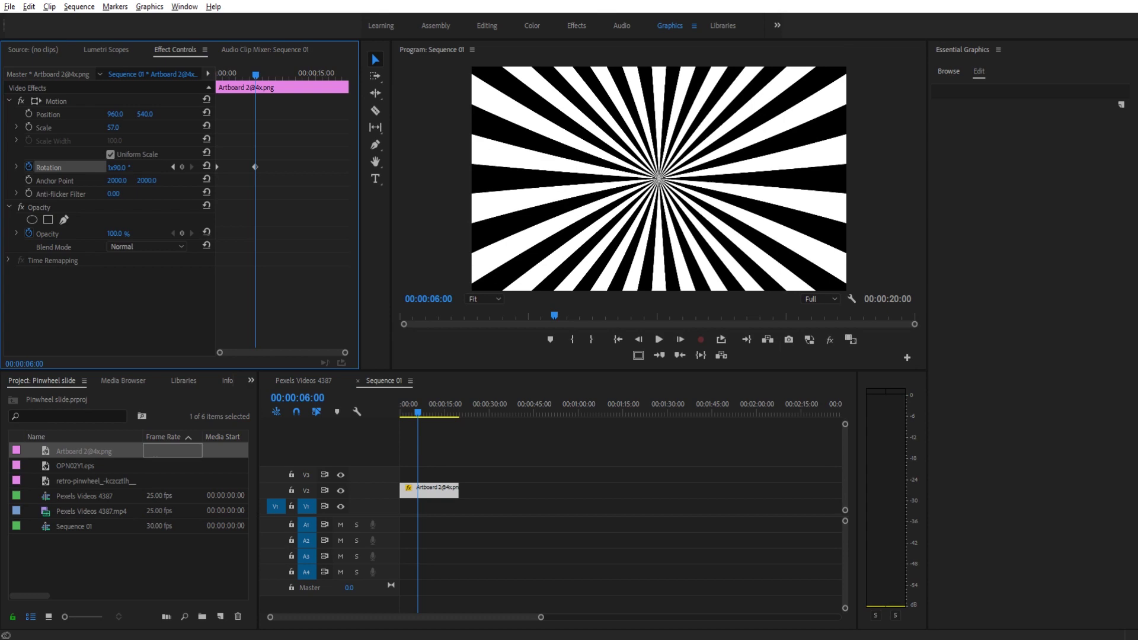
# Play Sequence 01 from the start to check the spin, then stop.
pyautogui.click(399, 405)
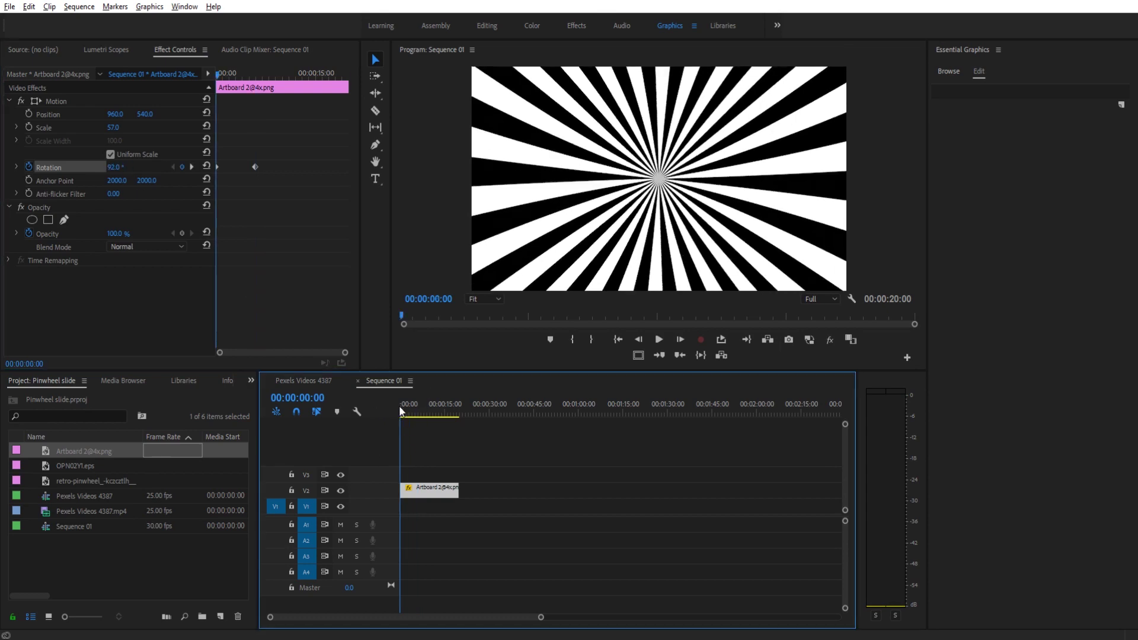
pyautogui.press('space')
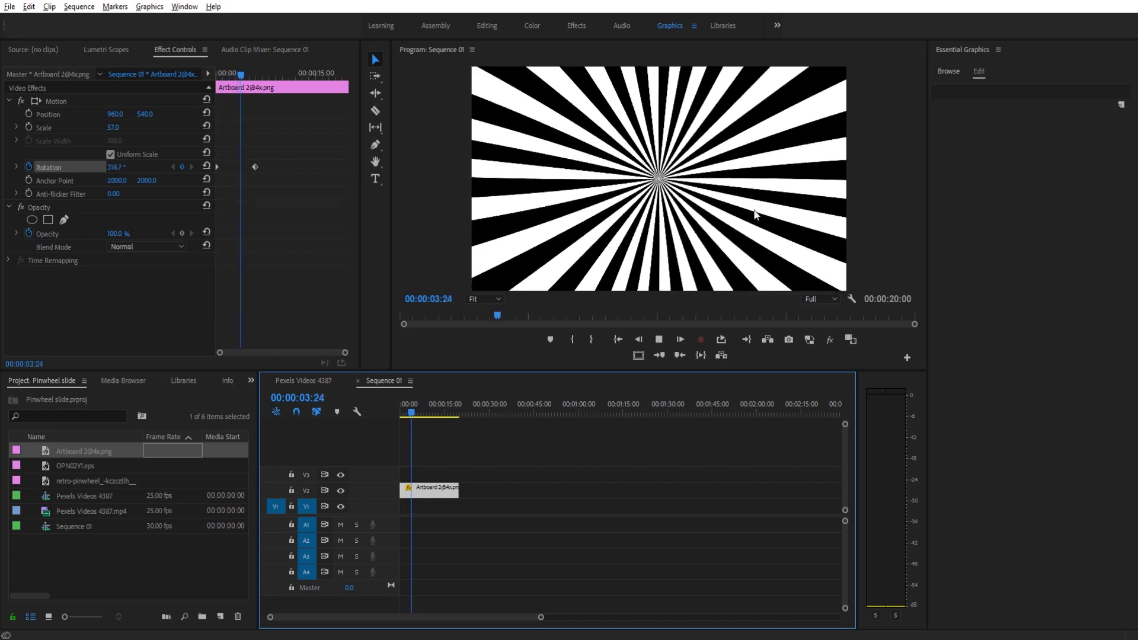
pyautogui.press('space')
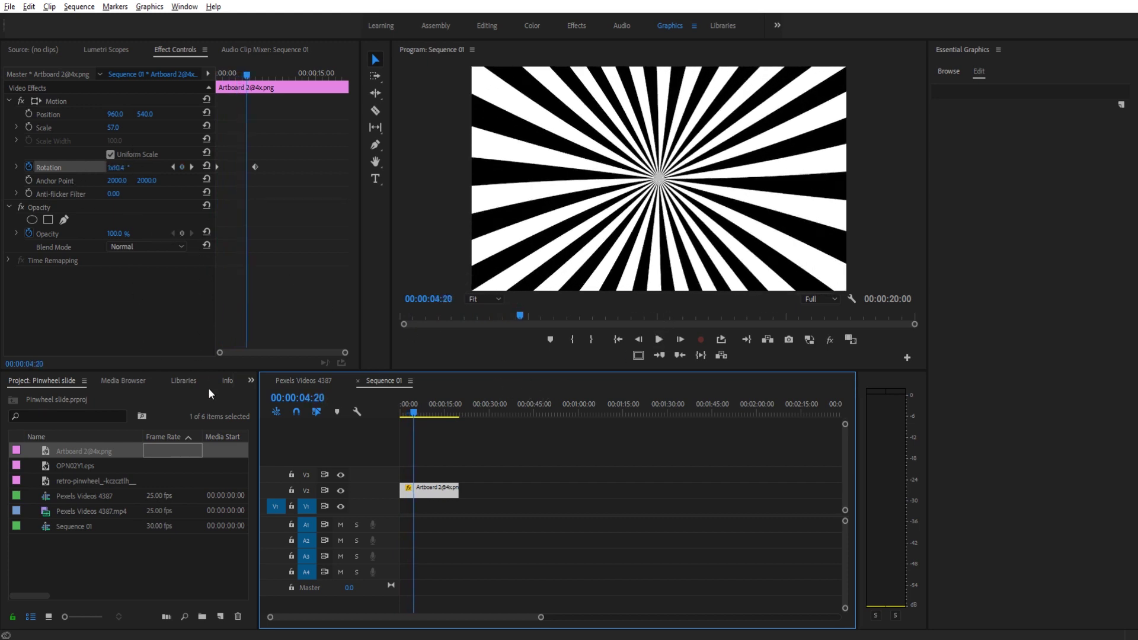
# Search the effects for 'tint' and drag Tint onto the Artboard clip.
pyautogui.click(252, 380)
pyautogui.click(154, 451)
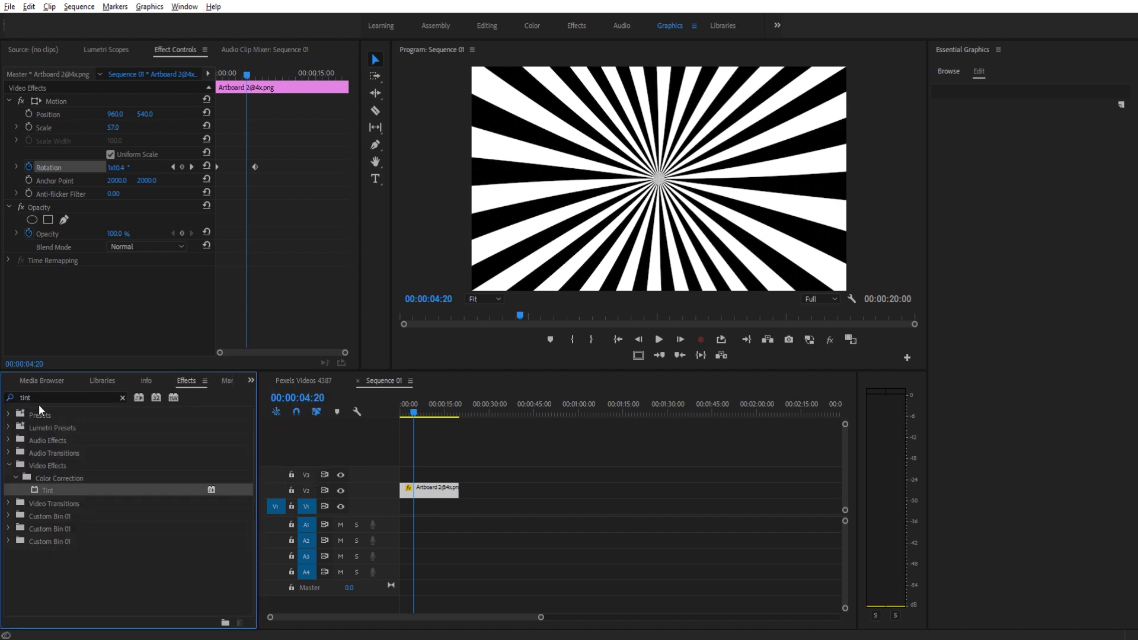
pyautogui.click(16, 396)
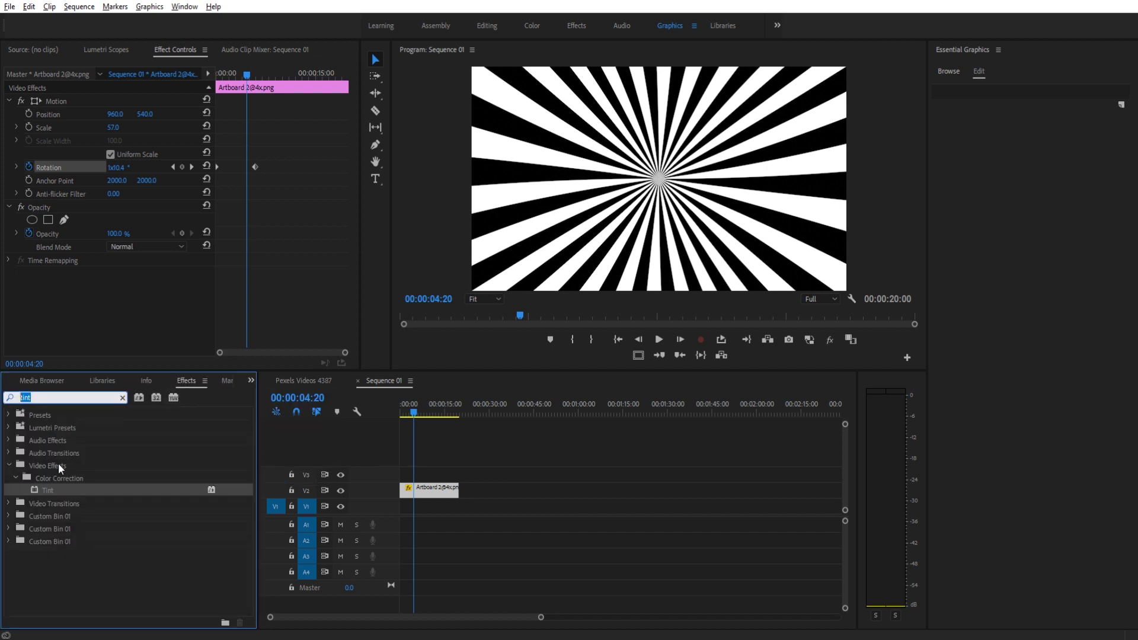
pyautogui.moveTo(51, 488); pyautogui.dragTo(419, 485)
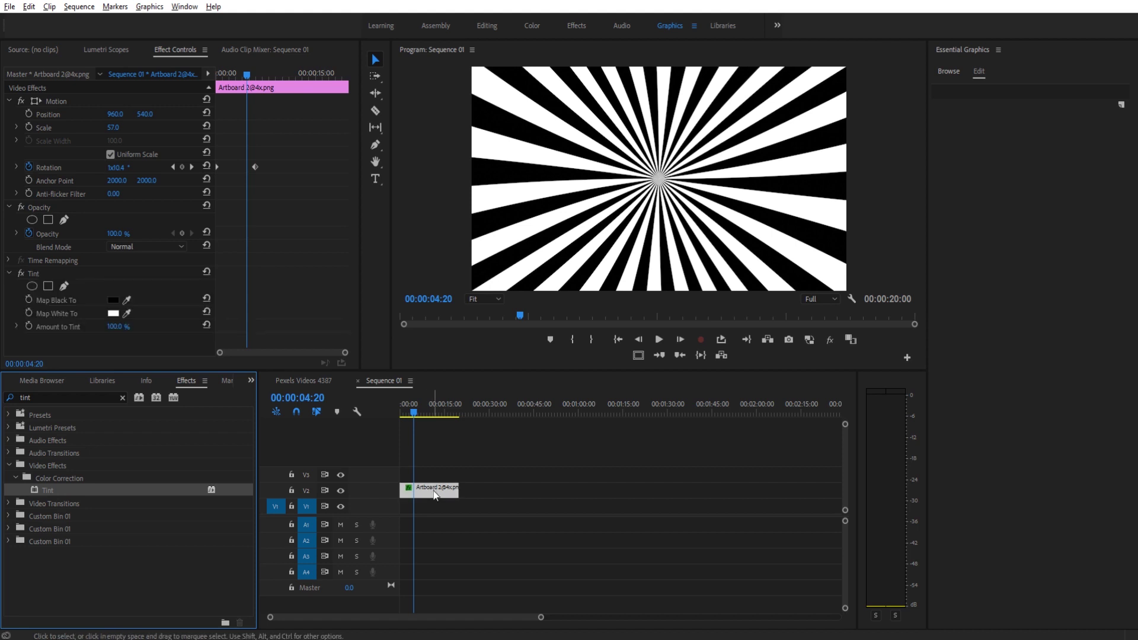
# Set the Tint's Map White To colour to orange, leaving Map Black To unchanged.
pyautogui.click(114, 301)
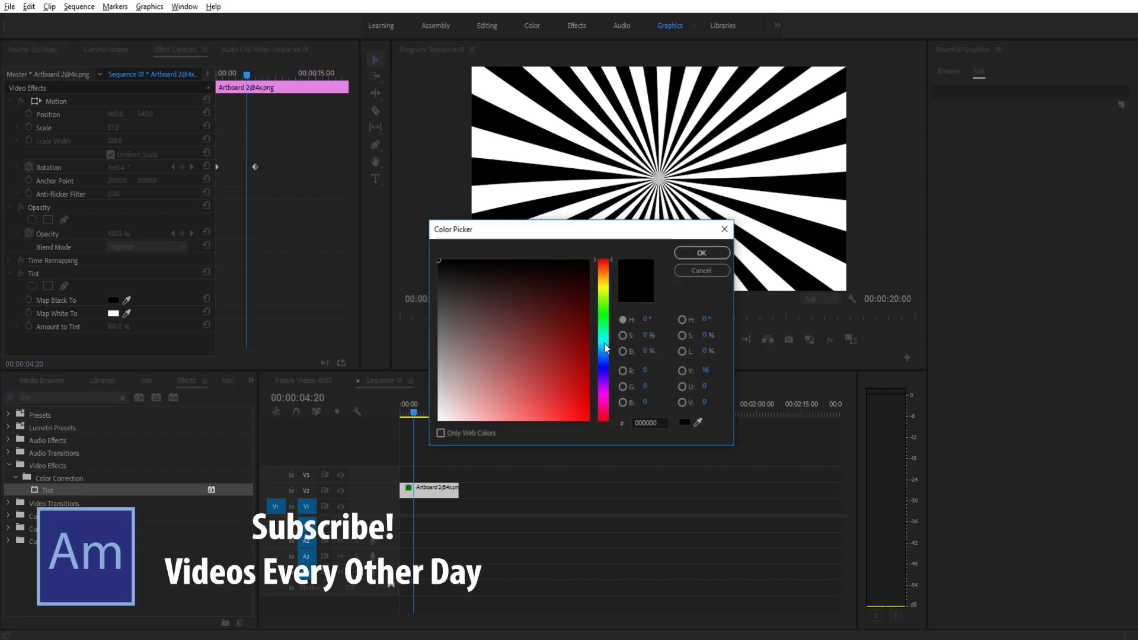
pyautogui.moveTo(606, 347); pyautogui.dragTo(607, 275)
pyautogui.click(685, 272)
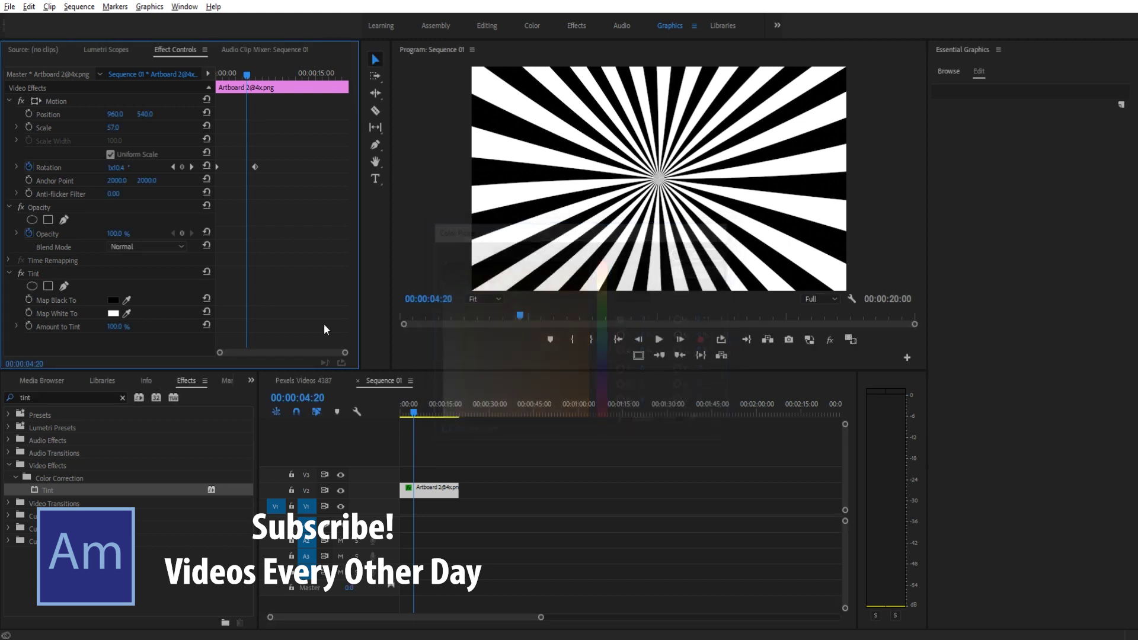
pyautogui.click(126, 313)
pyautogui.click(113, 315)
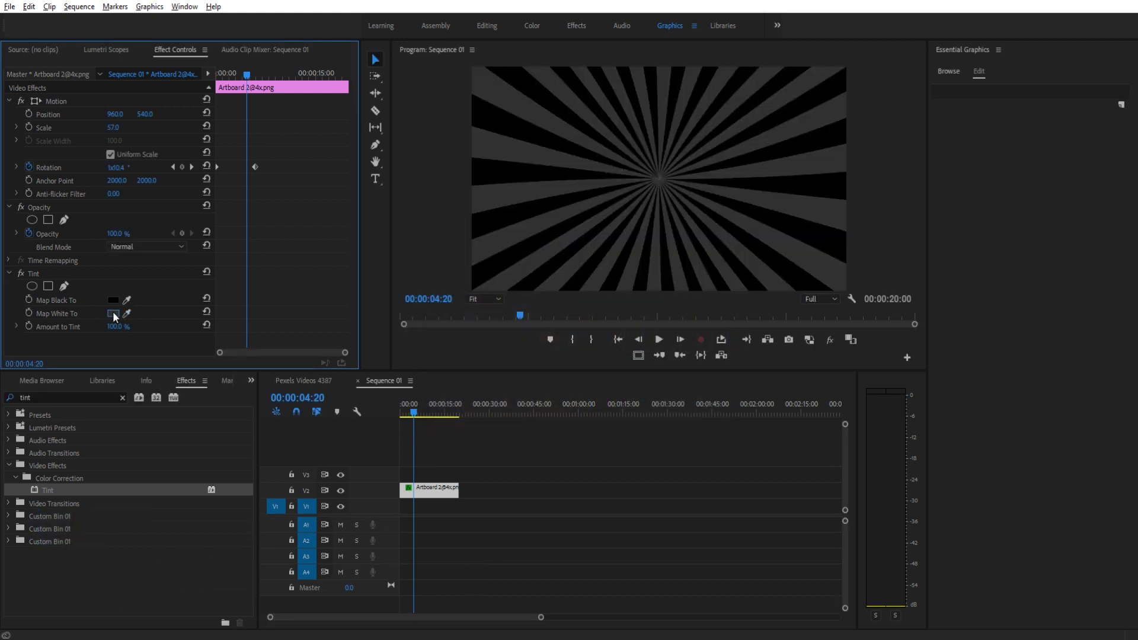
pyautogui.moveTo(606, 319)
pyautogui.mouseDown()
pyautogui.moveTo(602, 268)
pyautogui.moveTo(575, 407)
pyautogui.mouseUp()
pyautogui.click(702, 253)
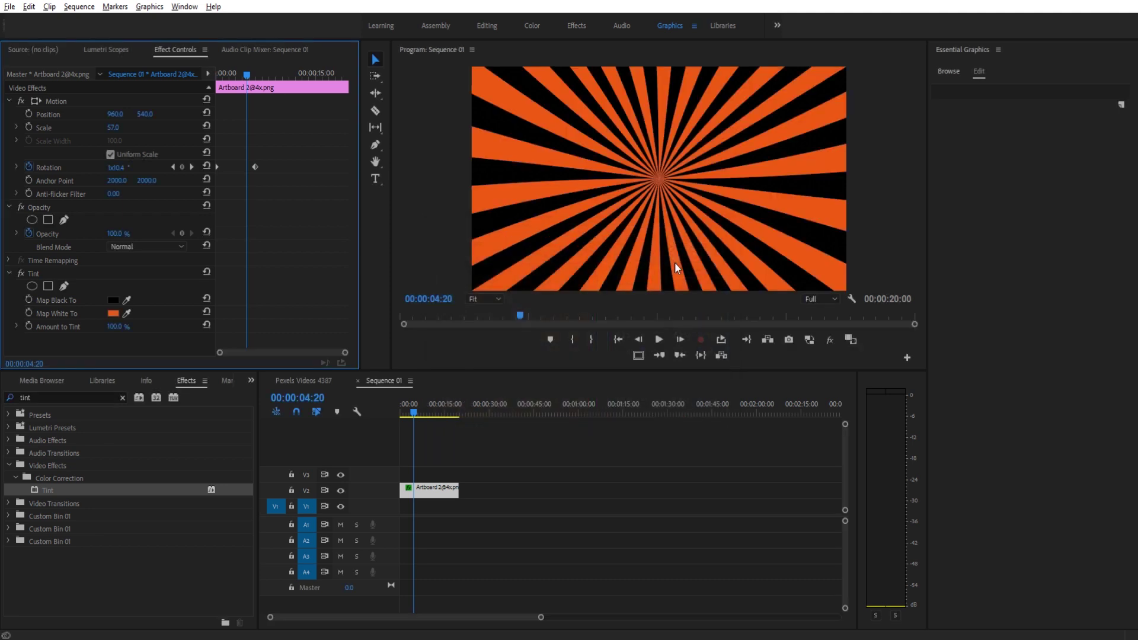
# Play the sequence from near the start to preview the orange-and-black pinwheel.
pyautogui.press('space')
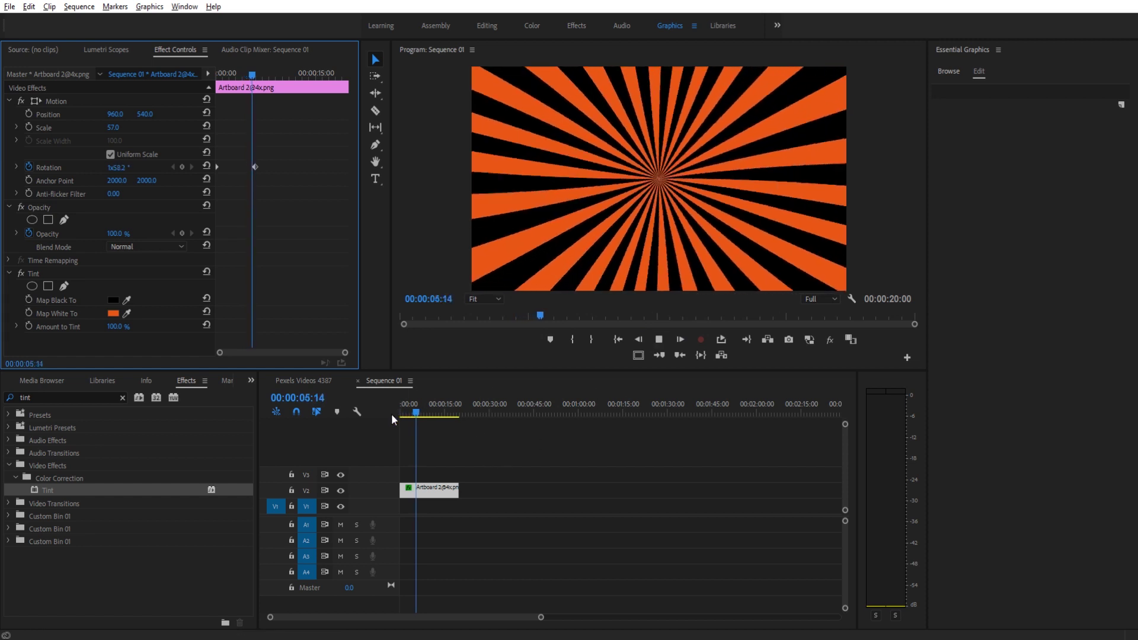
pyautogui.click(403, 406)
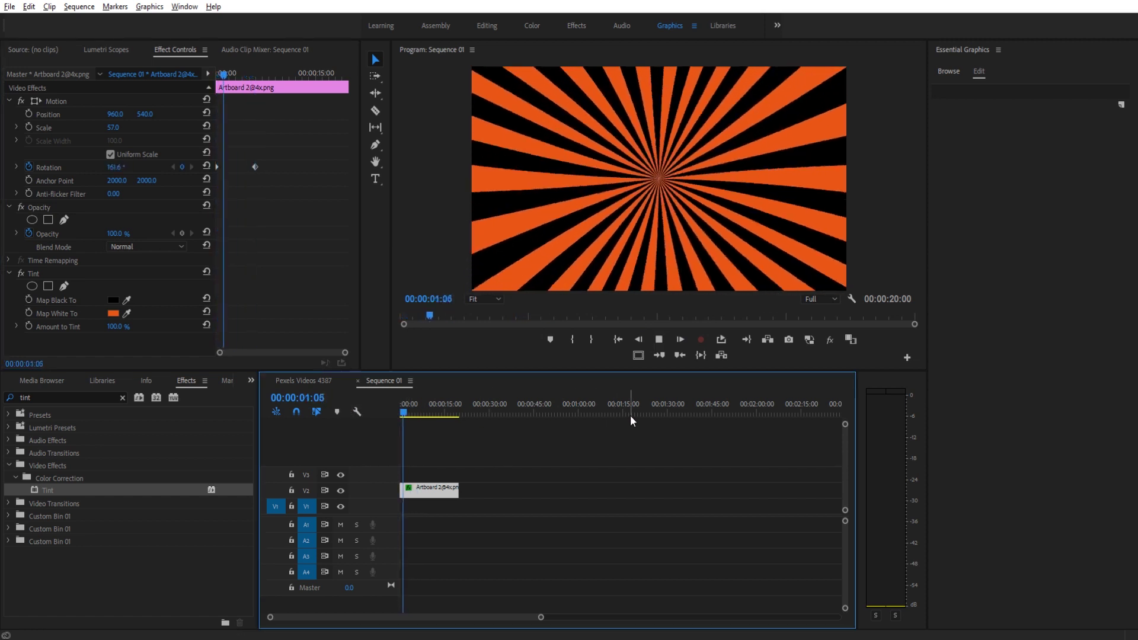
pyautogui.press('space')
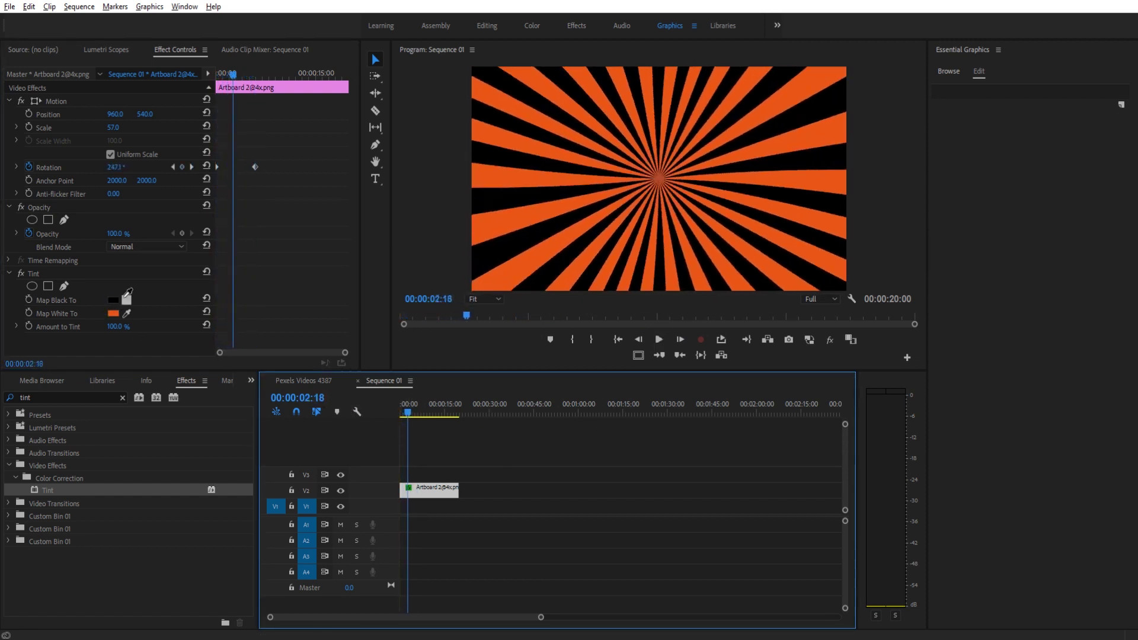
pyautogui.click(112, 300)
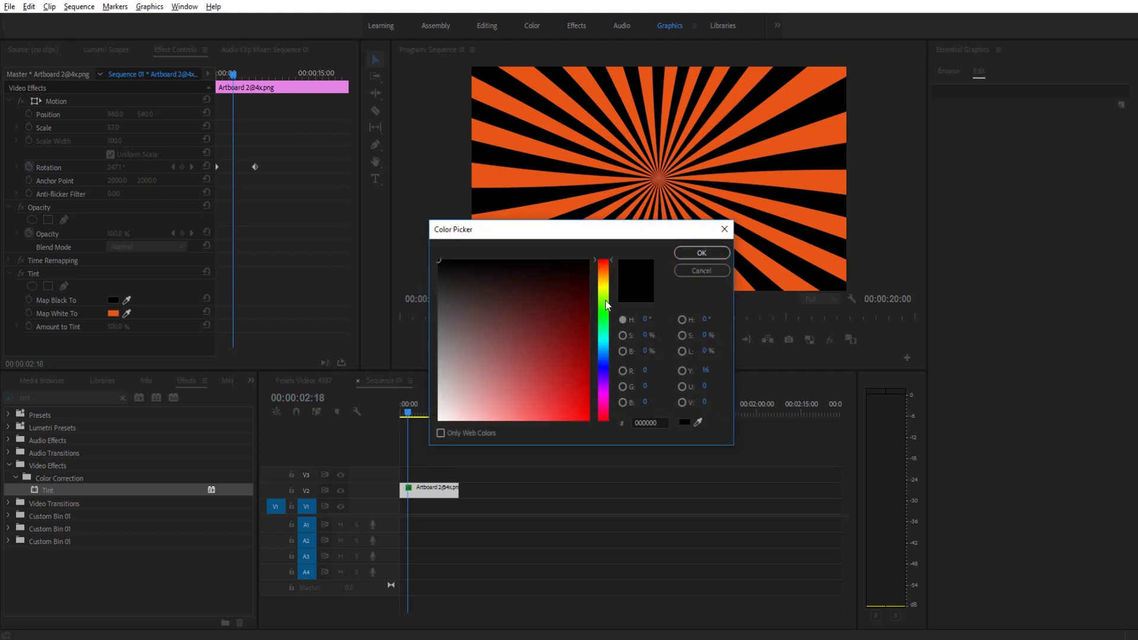
pyautogui.moveTo(606, 300)
pyautogui.mouseDown()
pyautogui.moveTo(601, 396)
pyautogui.moveTo(580, 400)
pyautogui.mouseUp()
pyautogui.click(701, 253)
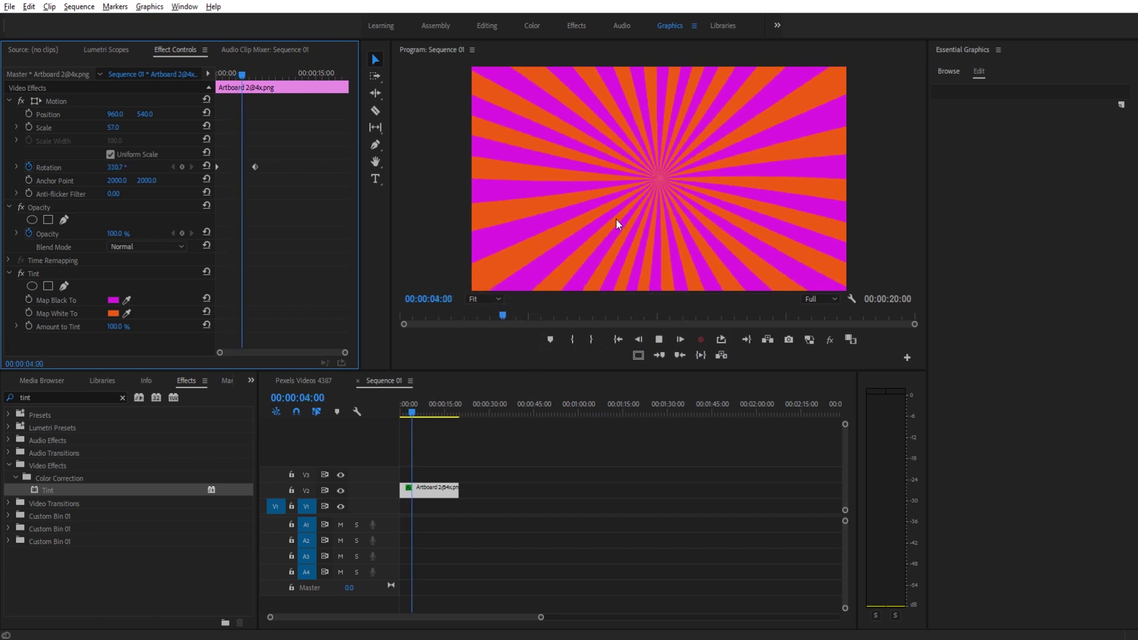
pyautogui.click(113, 300)
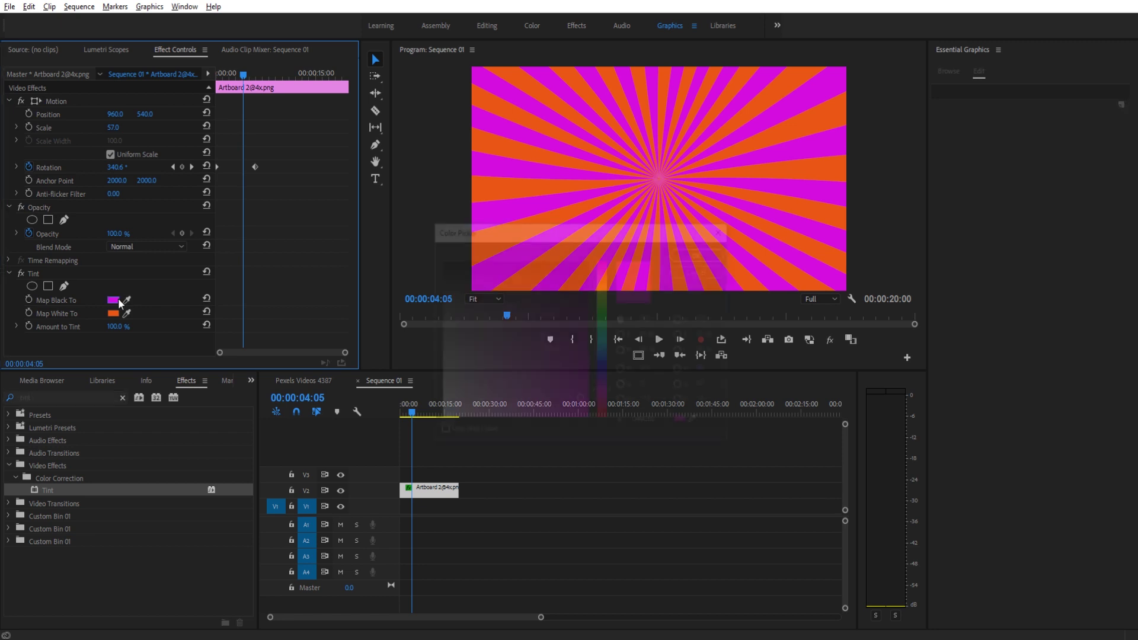
pyautogui.click(703, 270)
pyautogui.hotkey('ctrl', 'z')
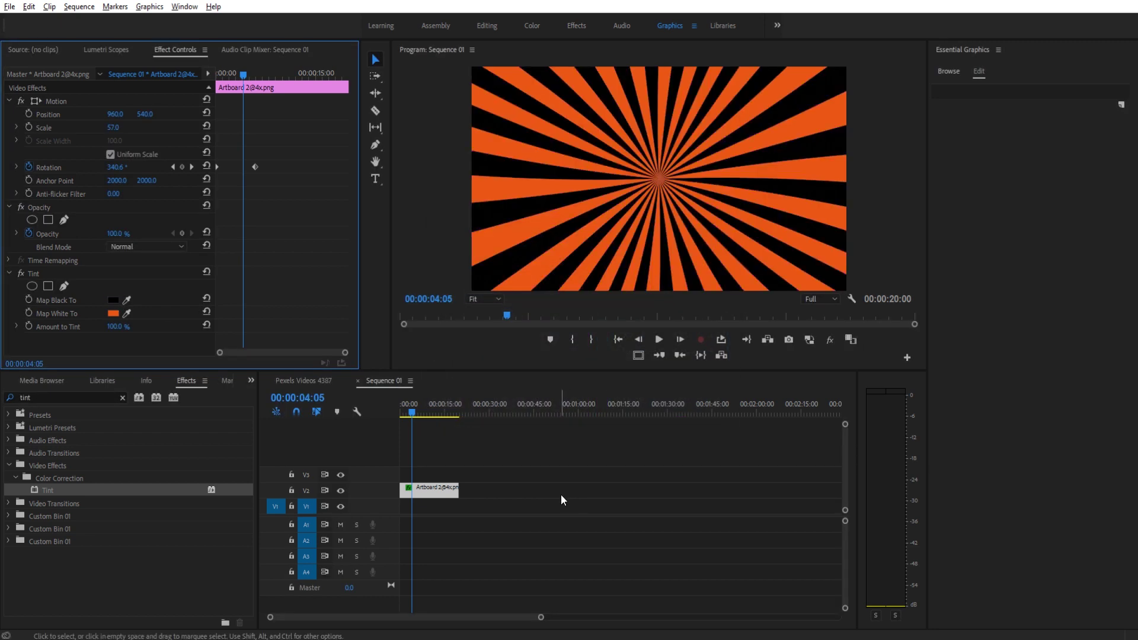
pyautogui.press('space')
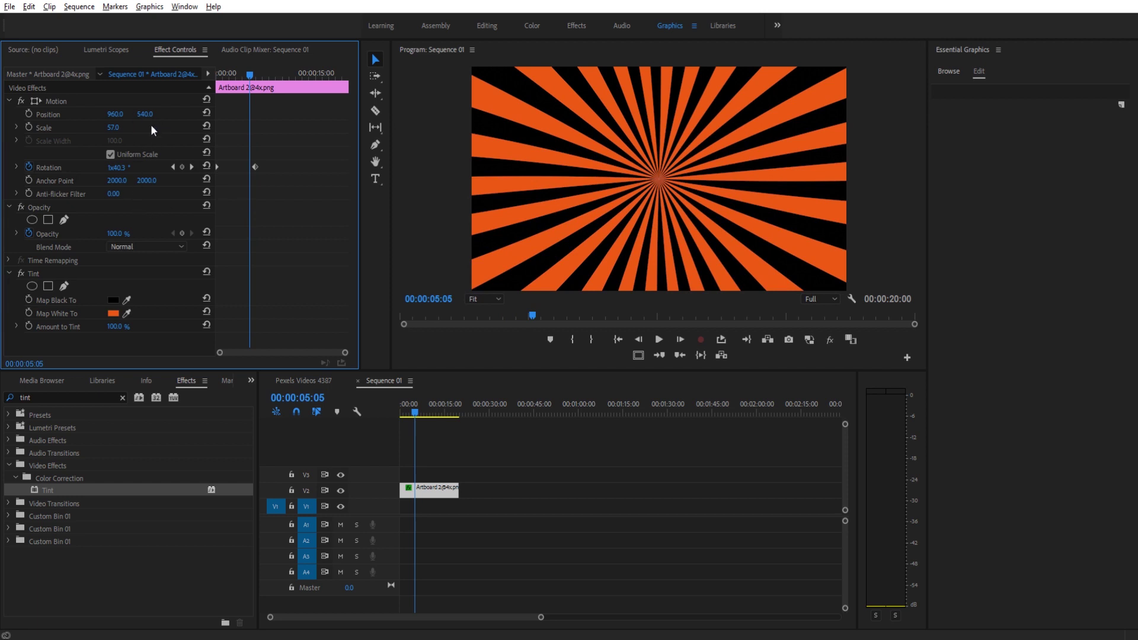
# Set the starburst's Position to 960, 1036 and Scale to 74, then preview from the start.
pyautogui.moveTo(145, 114); pyautogui.dragTo(449, 114)
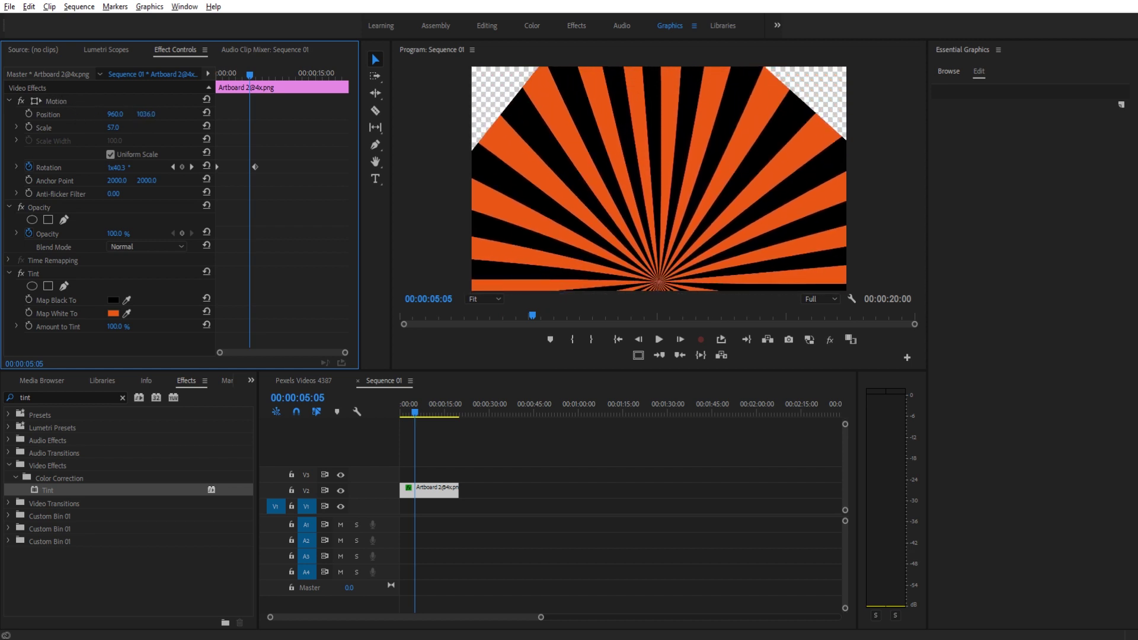
pyautogui.moveTo(113, 127); pyautogui.dragTo(123, 127)
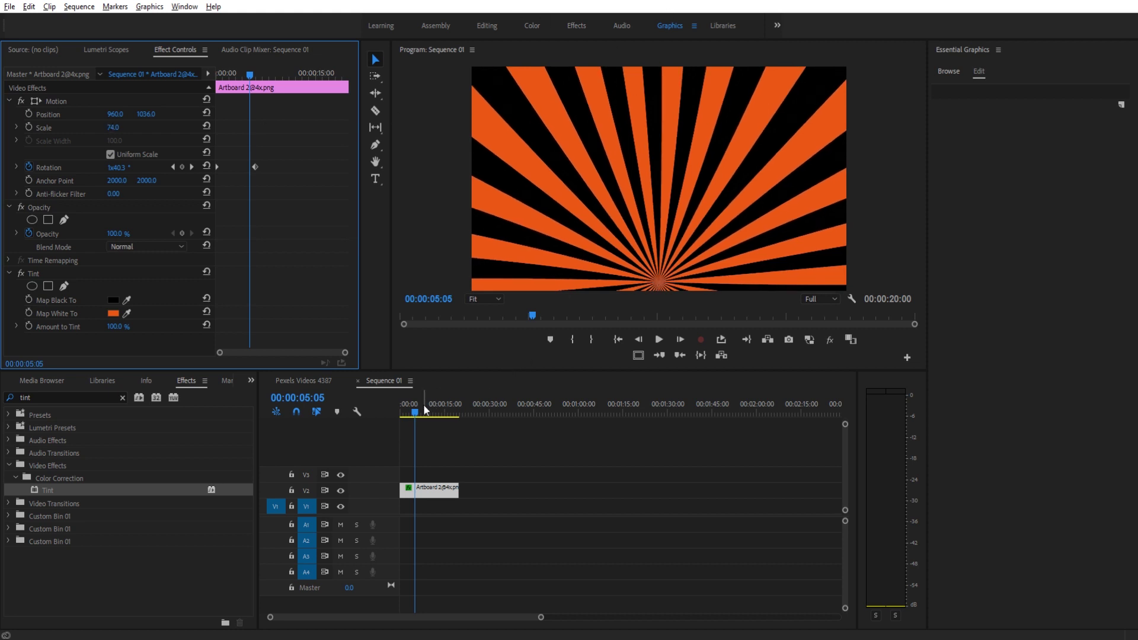
pyautogui.moveTo(424, 405); pyautogui.dragTo(376, 414)
pyautogui.press('space')
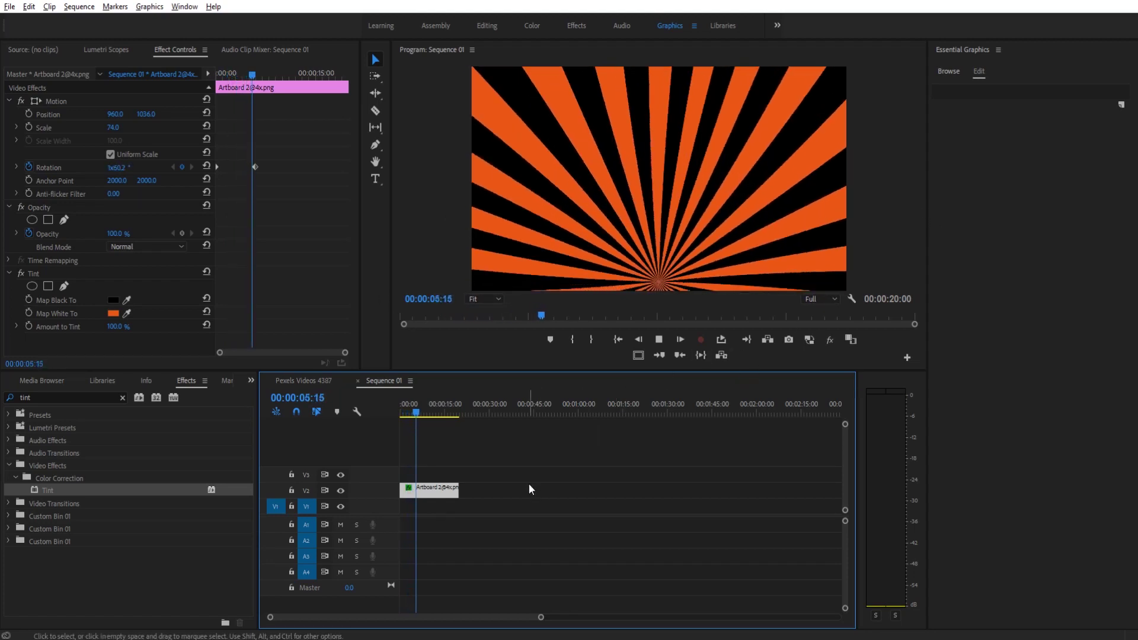
# Stop playback and save the Pinwheel slide project with Ctrl+S.
pyautogui.press('space')
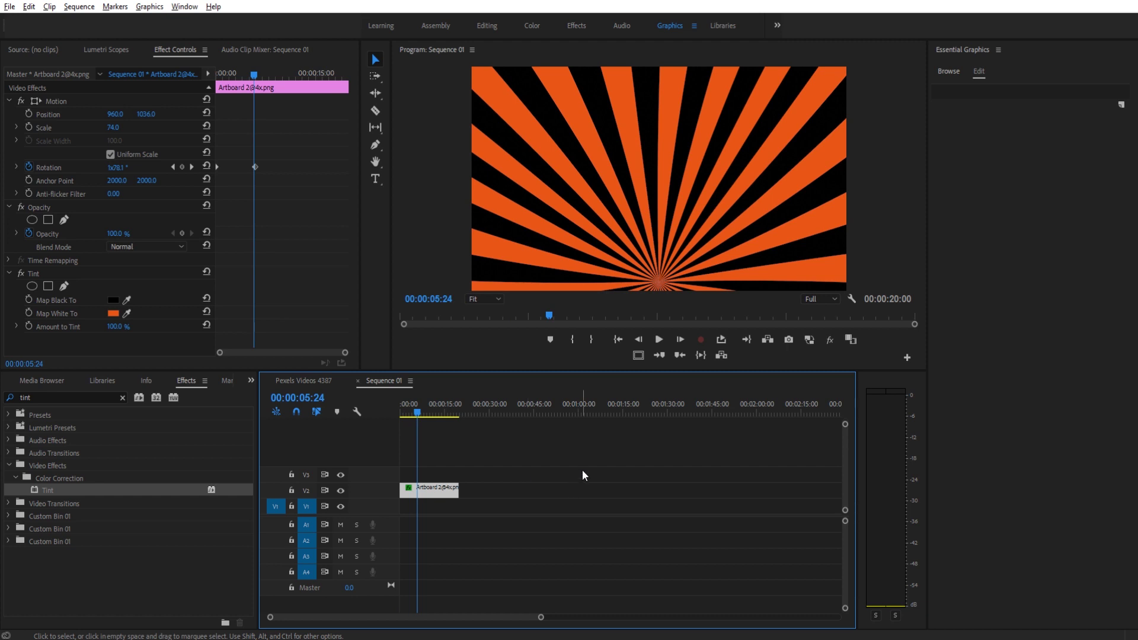
pyautogui.hotkey('ctrl', 's')
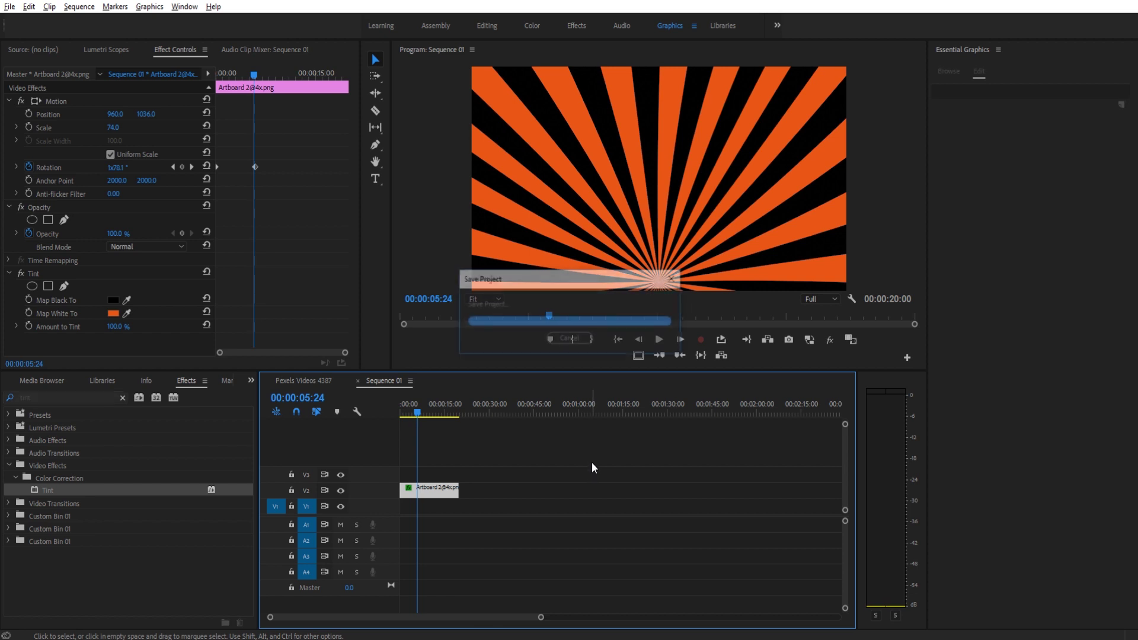